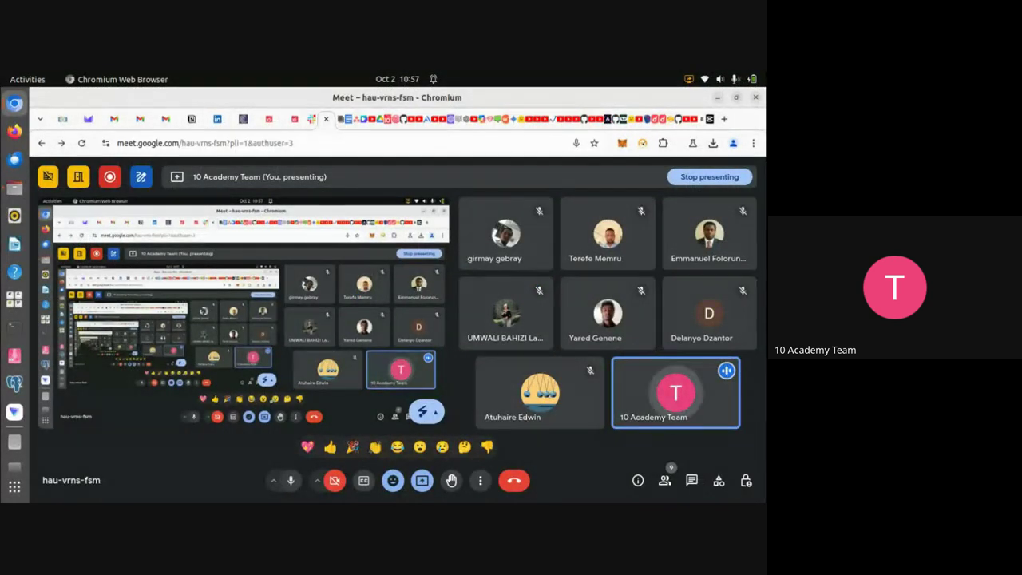
key(alt+Tab)
key(Right)
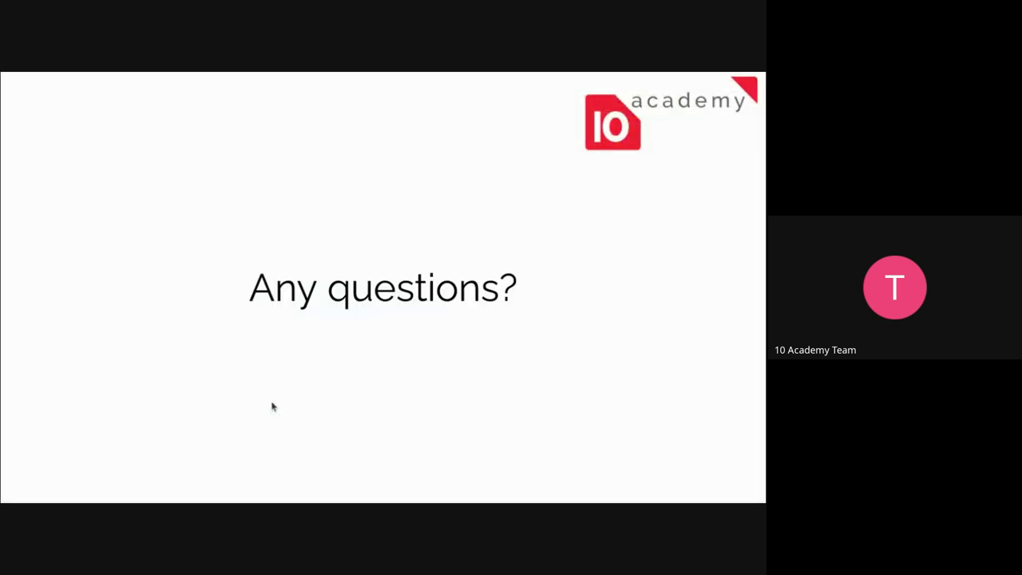
key(alt+Tab)
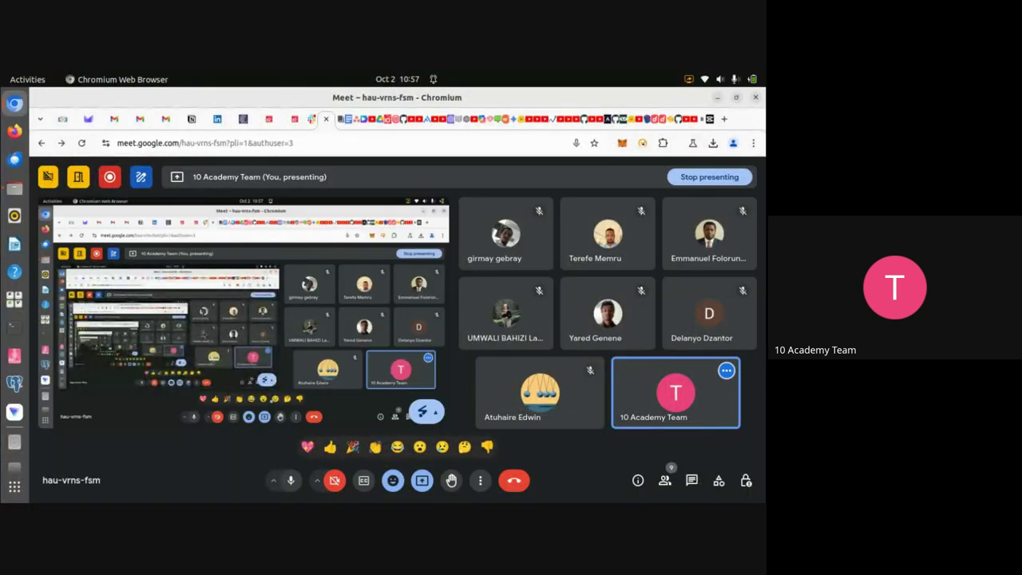
key(alt+Tab)
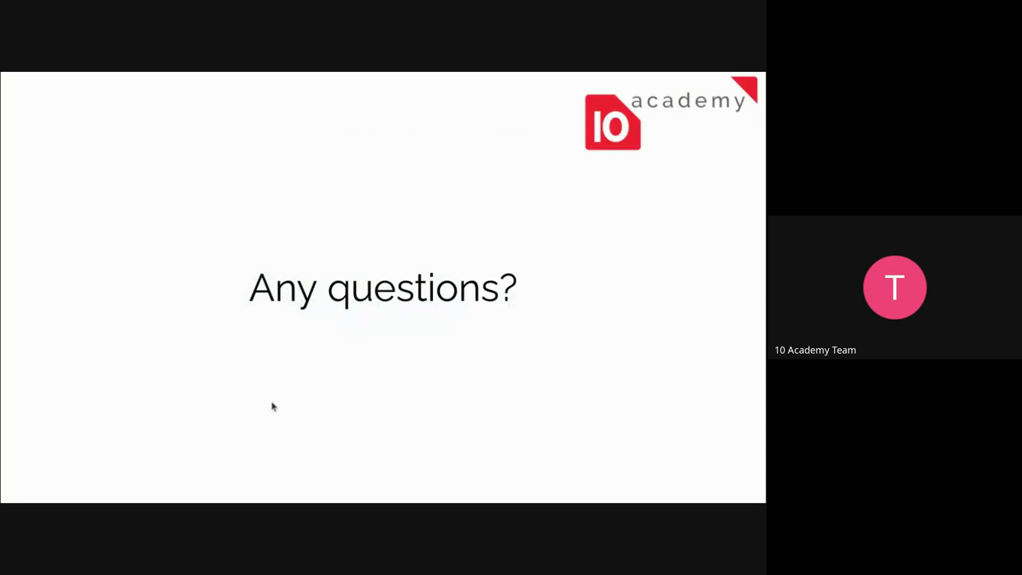
key(alt+Tab)
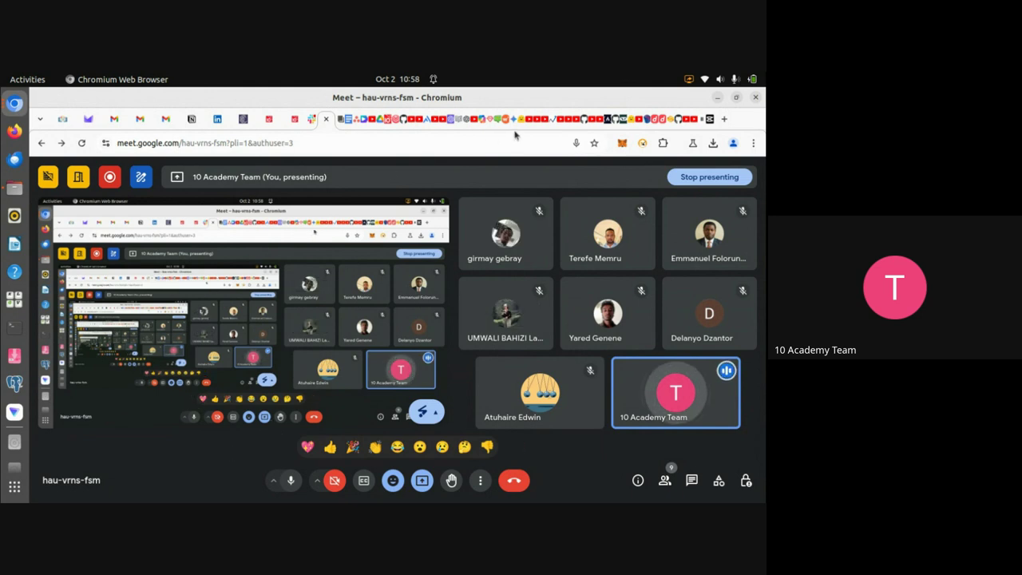
- Return to the Gemini chat, closing the image viewer and dismissing the Privacy Hub notice
mouse_move(513, 130)
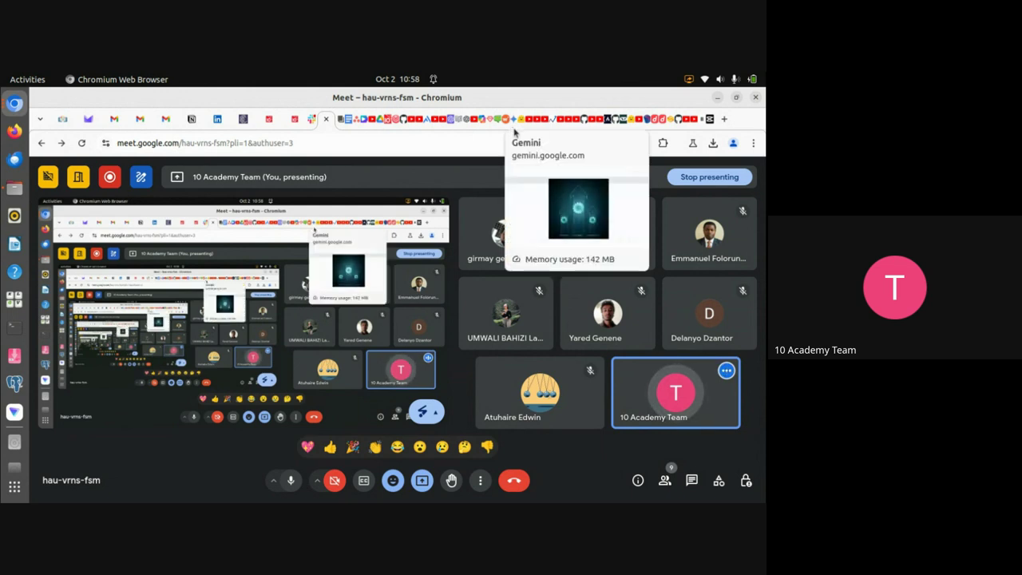
click(513, 128)
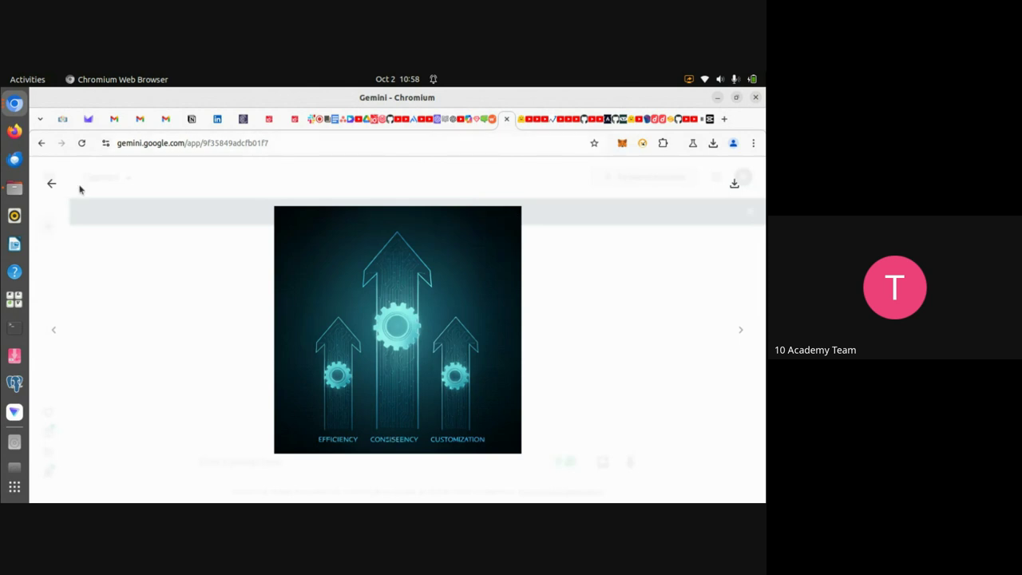
click(53, 185)
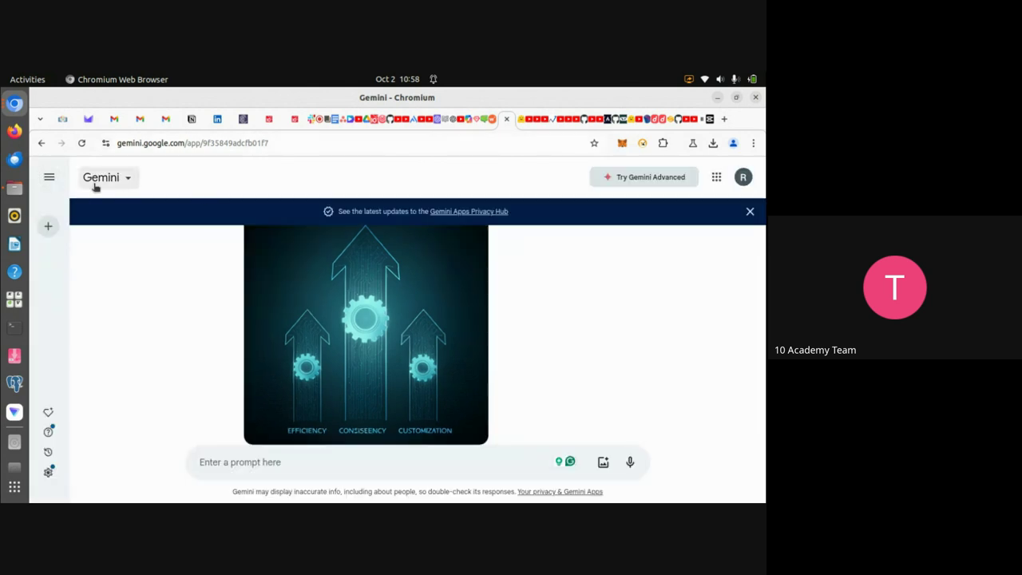
click(751, 213)
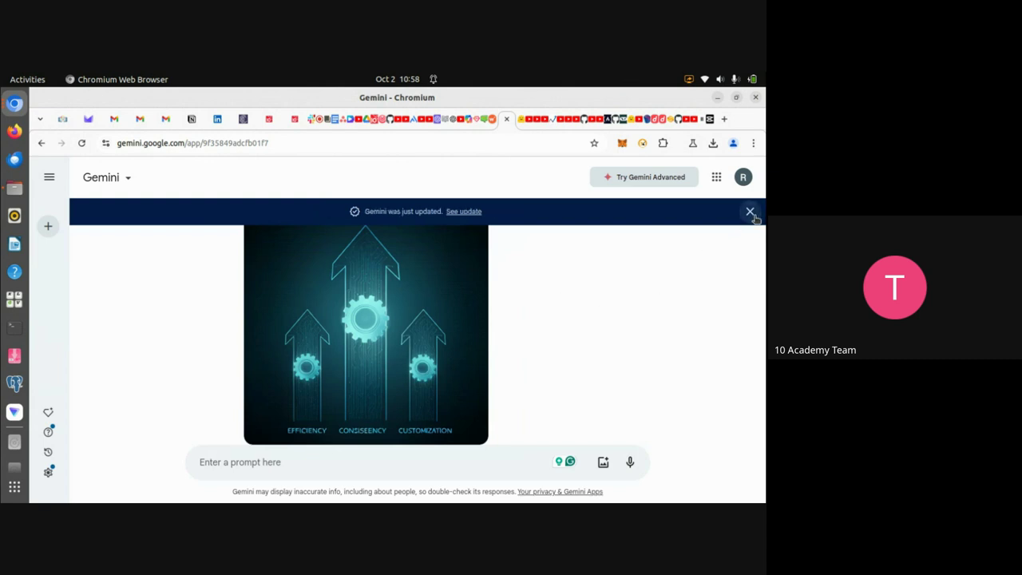
- Send the message 'hello' to Gemini
click(372, 459)
text(hel)
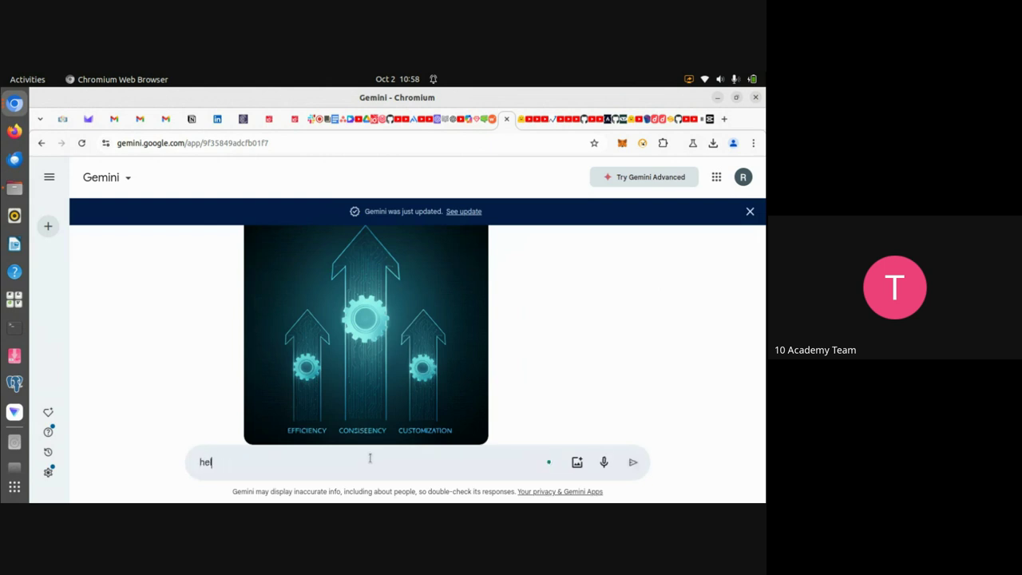
text(lo)
key(Return)
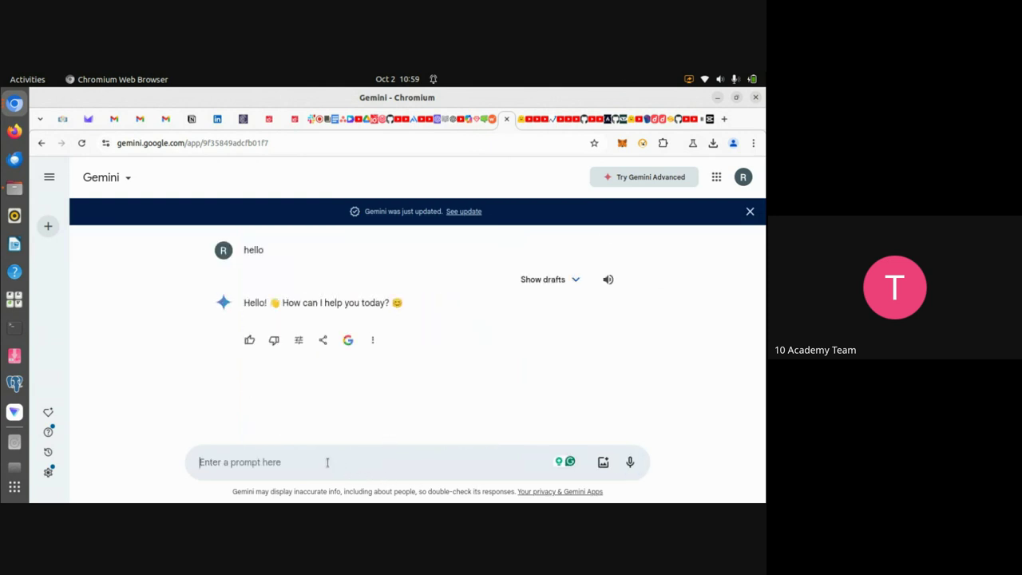
- Copy the Topic through Length lines from the Hands-on practice example slide
key(alt+Tab)
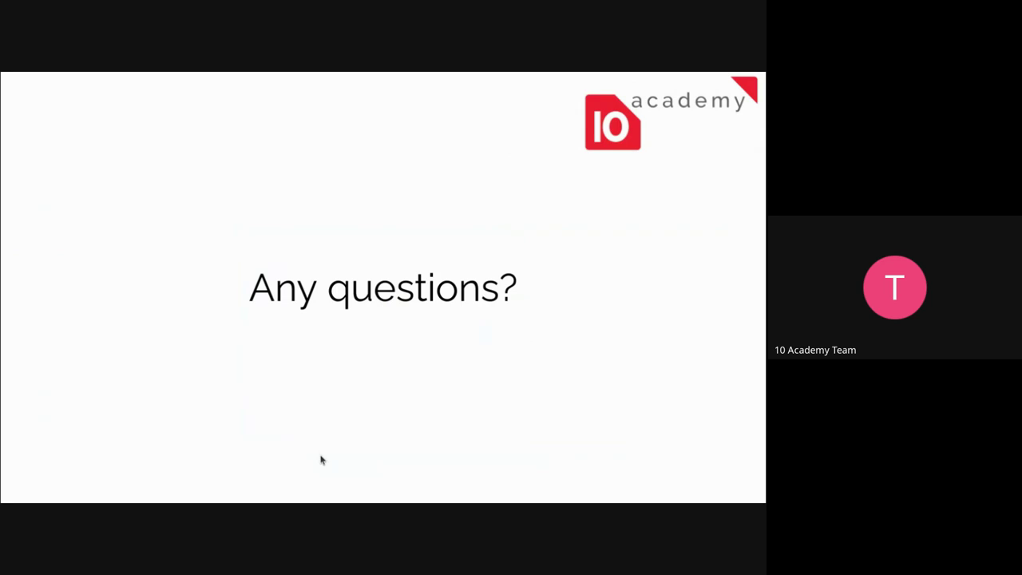
key(alt+Tab)
key(alt+Tab)
key(Left)
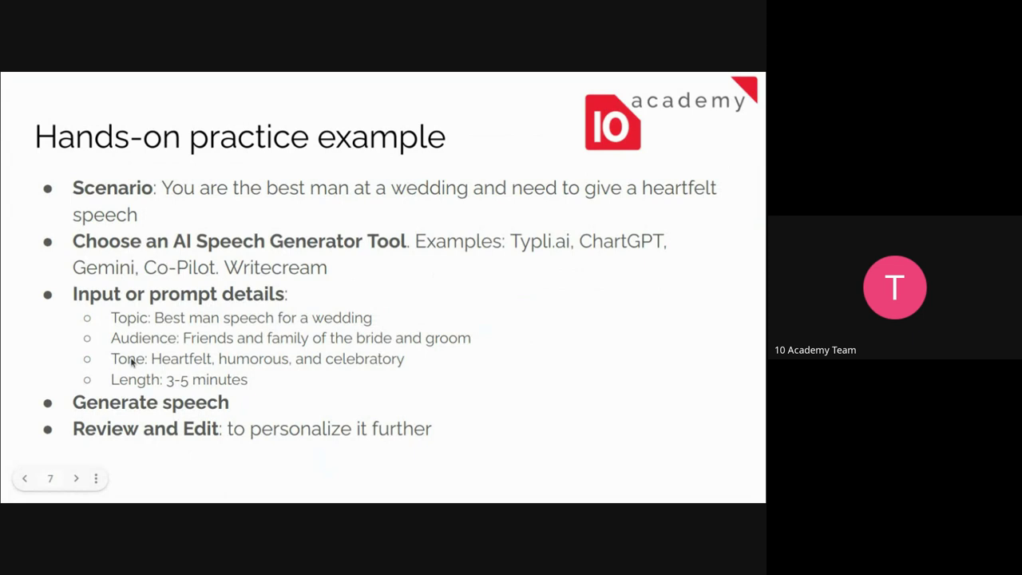
key(Right)
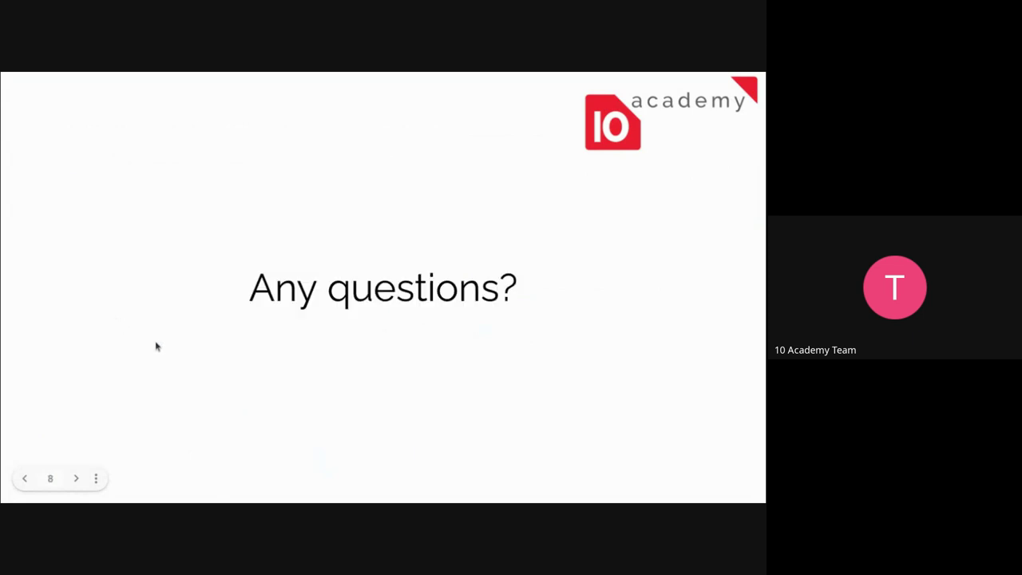
key(Left)
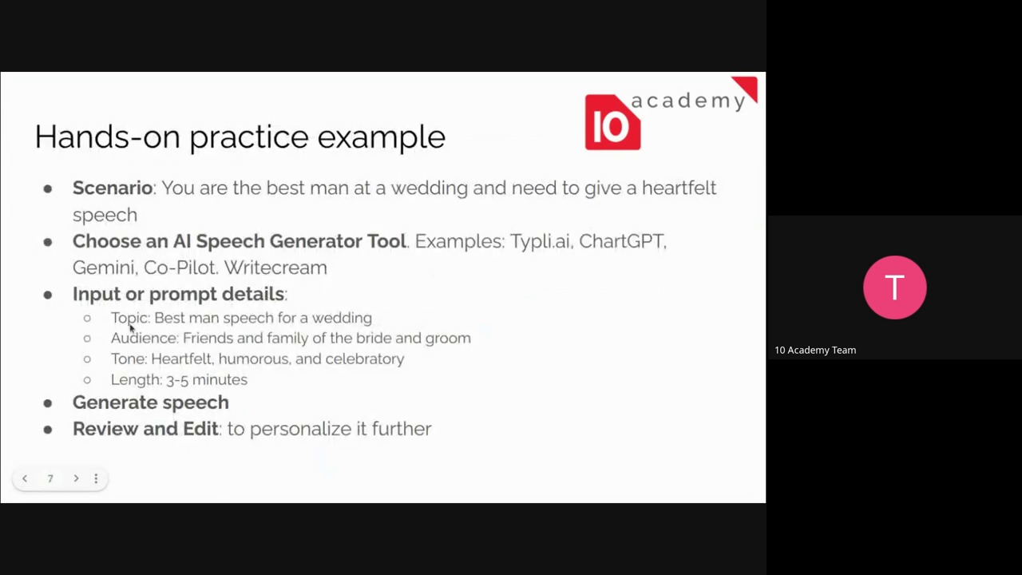
key(Escape)
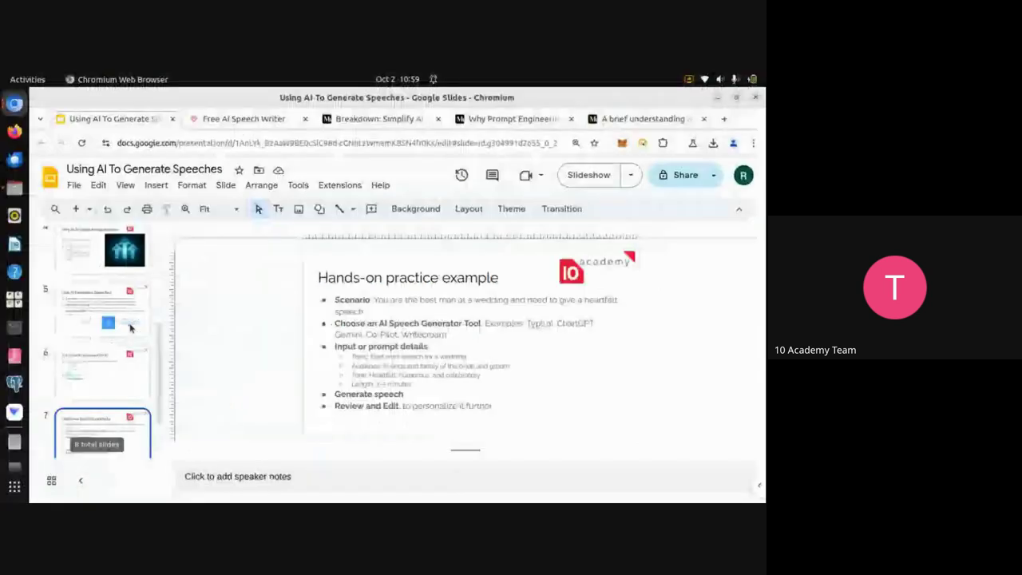
drag(412, 384, 343, 354)
key(ctrl+c)
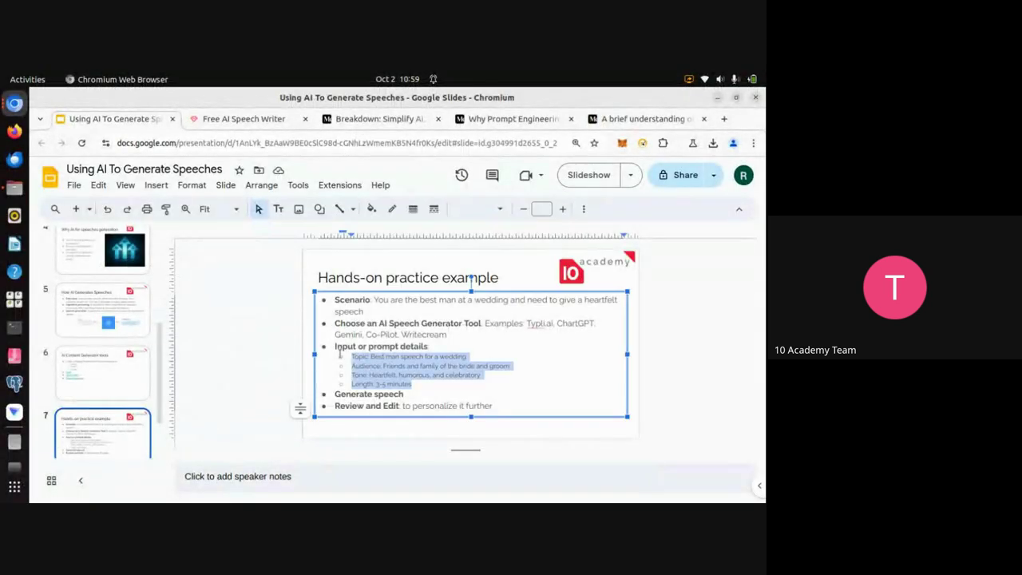
key(alt+Tab)
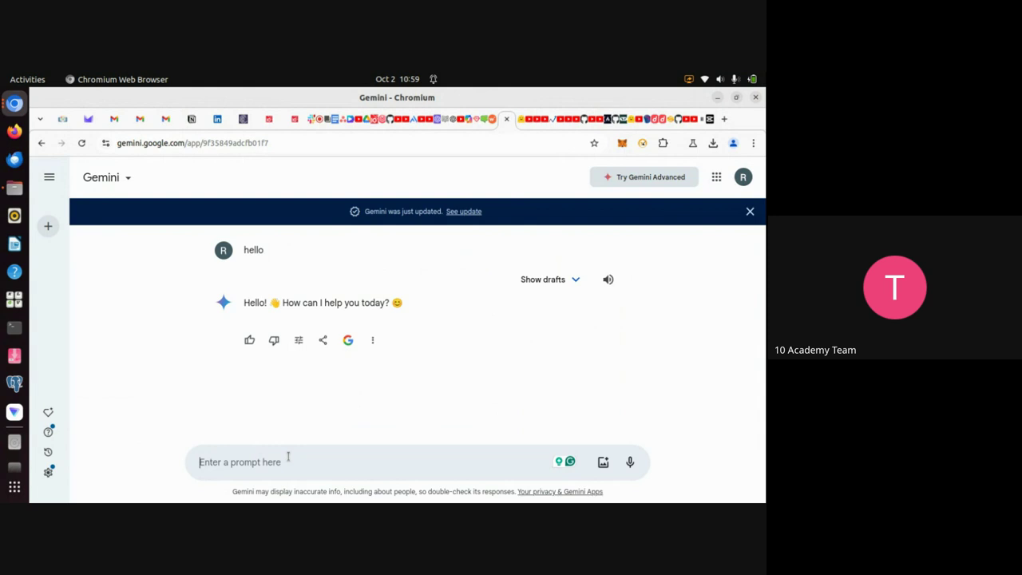
- Ask Gemini to 'Generate a prompt for the below details:' with the Topic, Audience, Tone and Length lines
text(G)
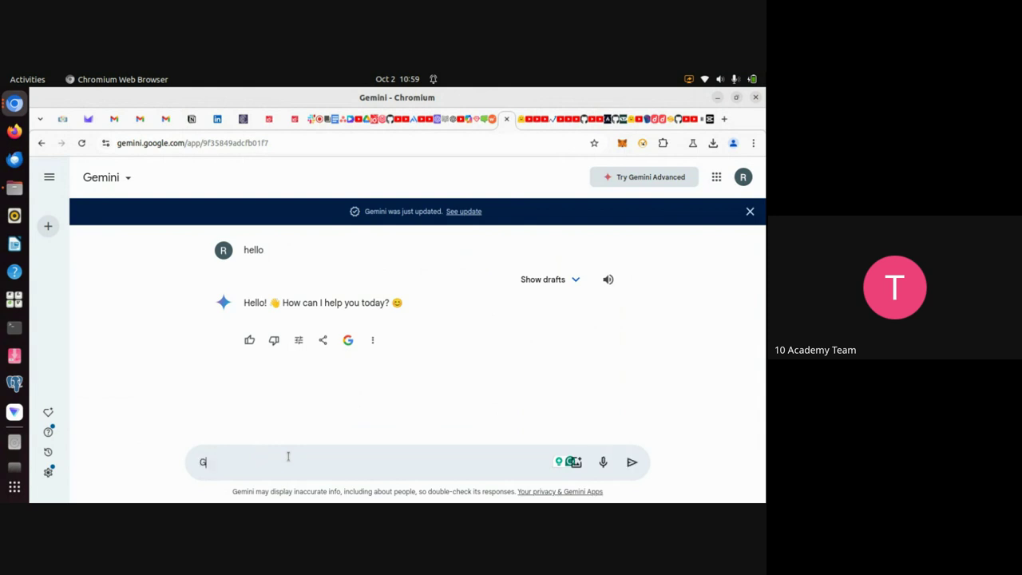
text(enerate a promtp)
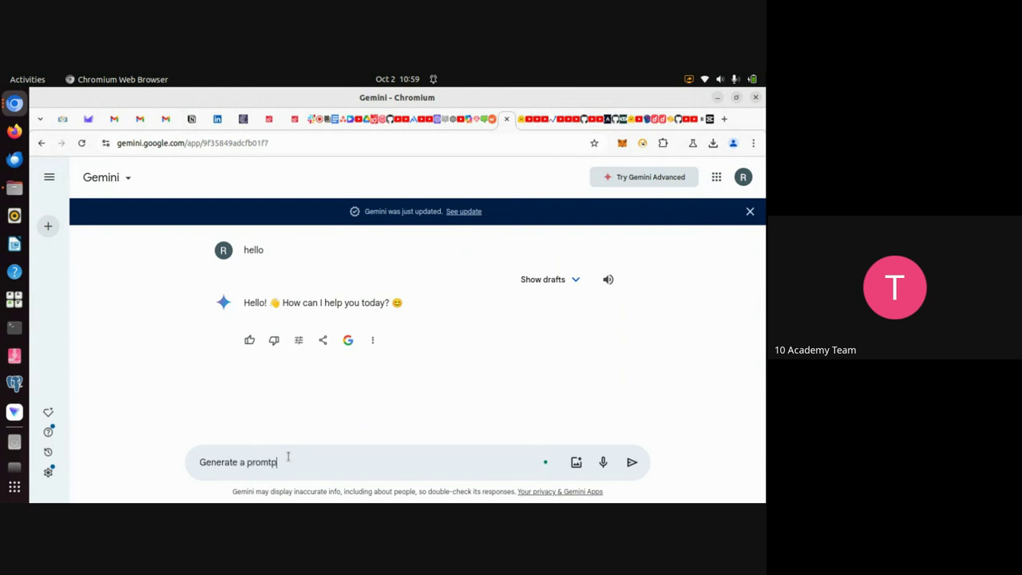
key(BackSpace)
key(BackSpace)
text(pt for the below details)
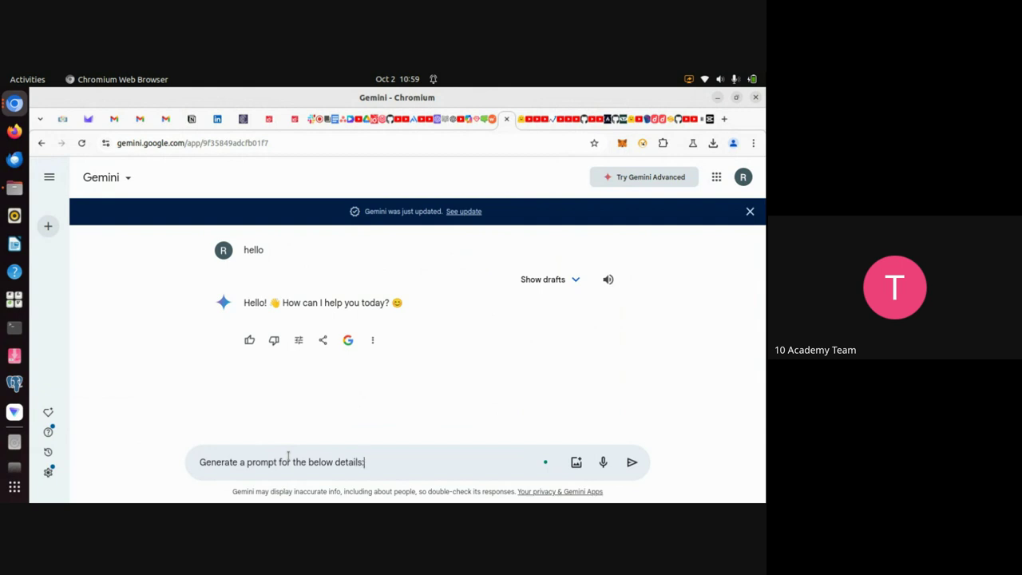
text(:)
key(ctrl+v)
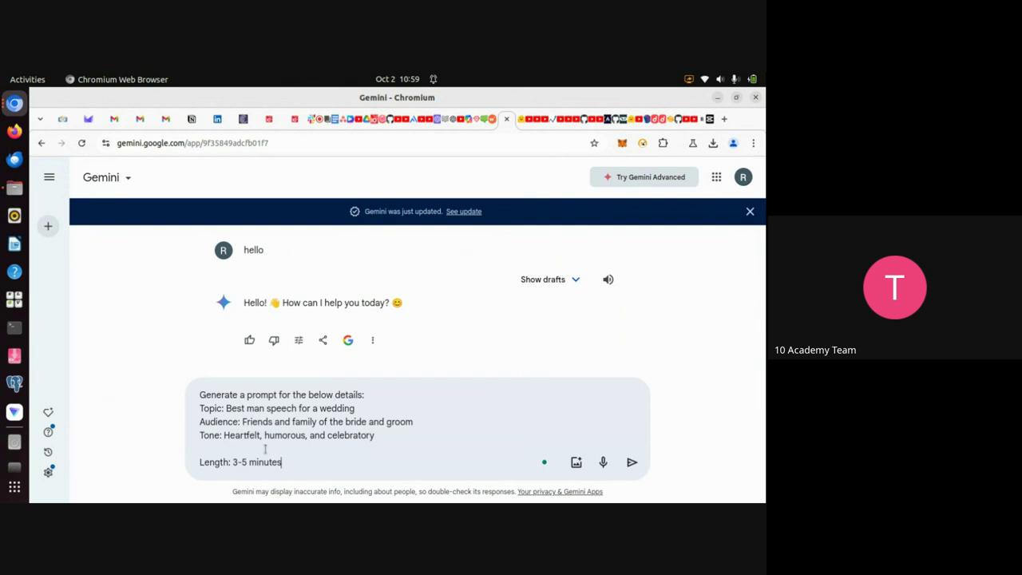
click(260, 448)
key(BackSpace)
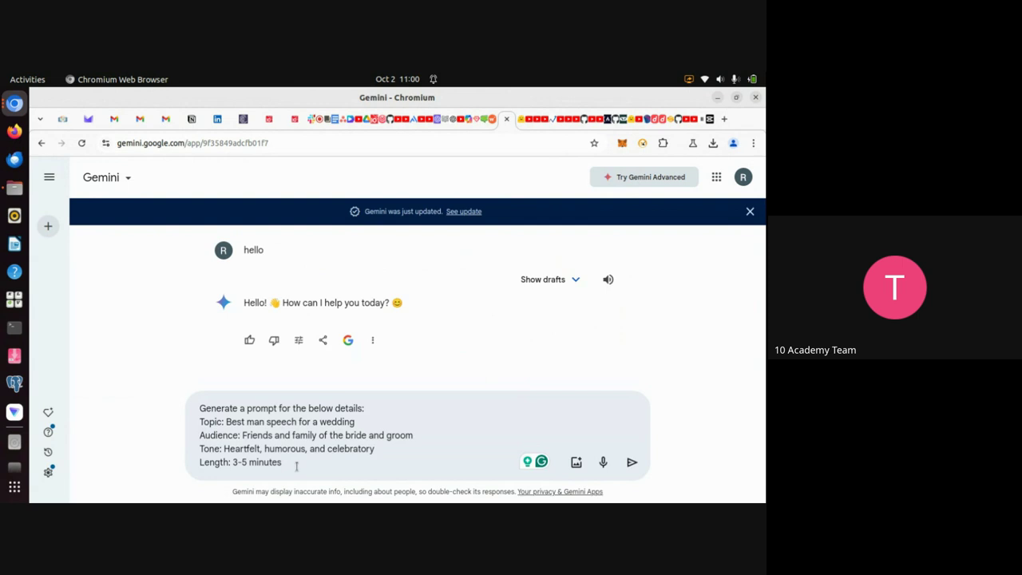
key(Return)
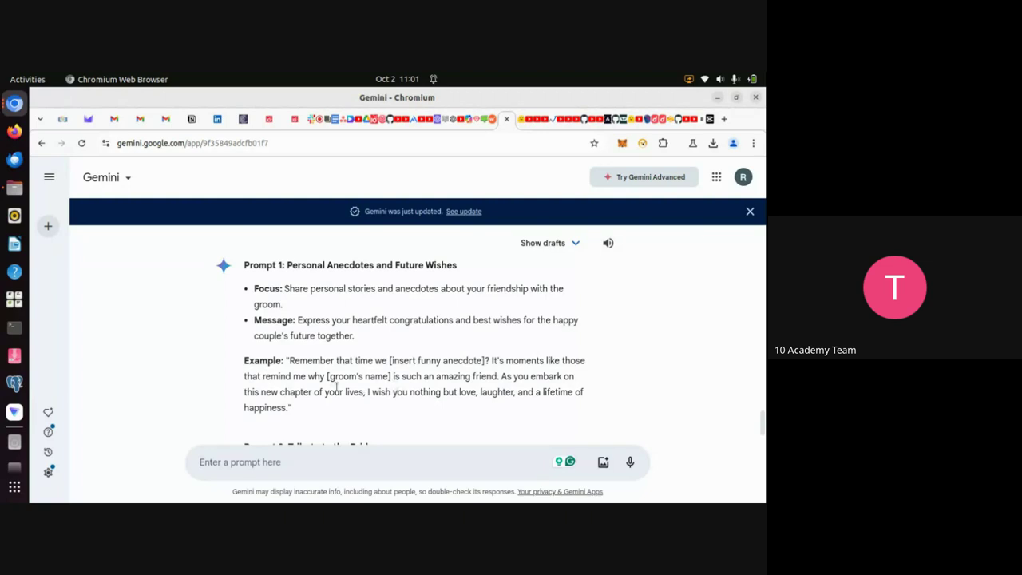
scroll(342, 393, down, 1)
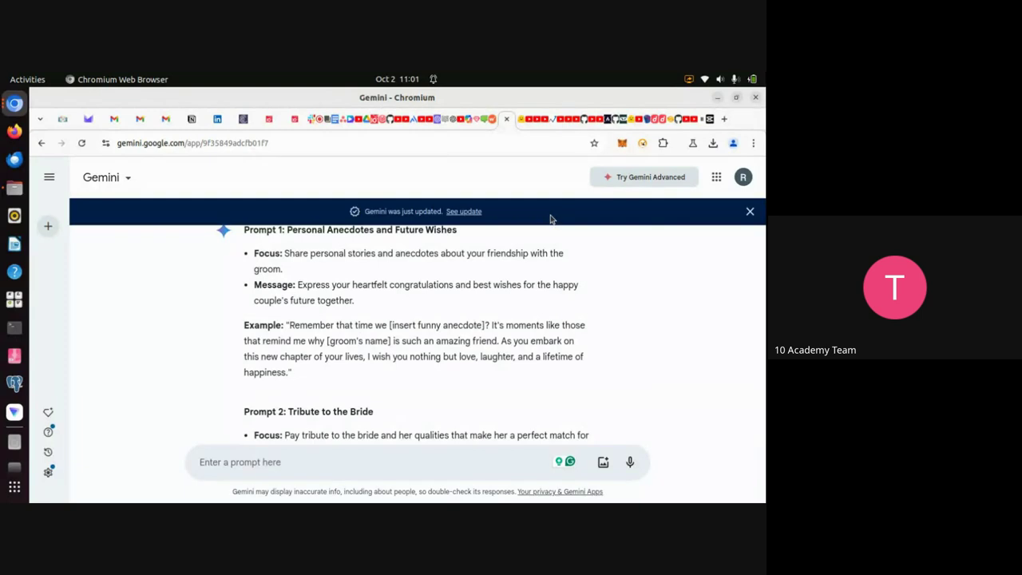
- Go back to the Typli.ai Speech Writer page and review the topic and speech
click(479, 128)
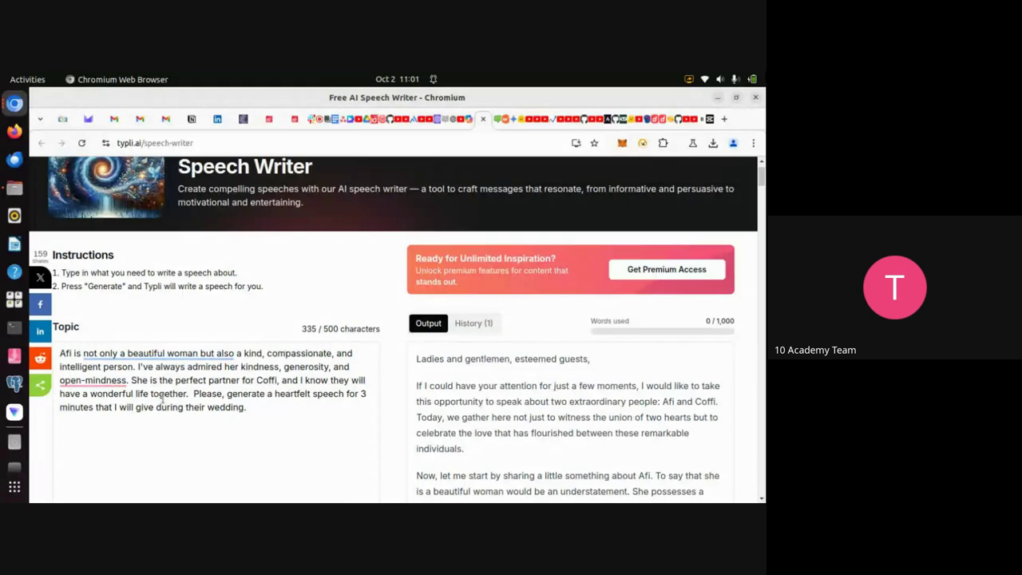
scroll(162, 399, up, 1)
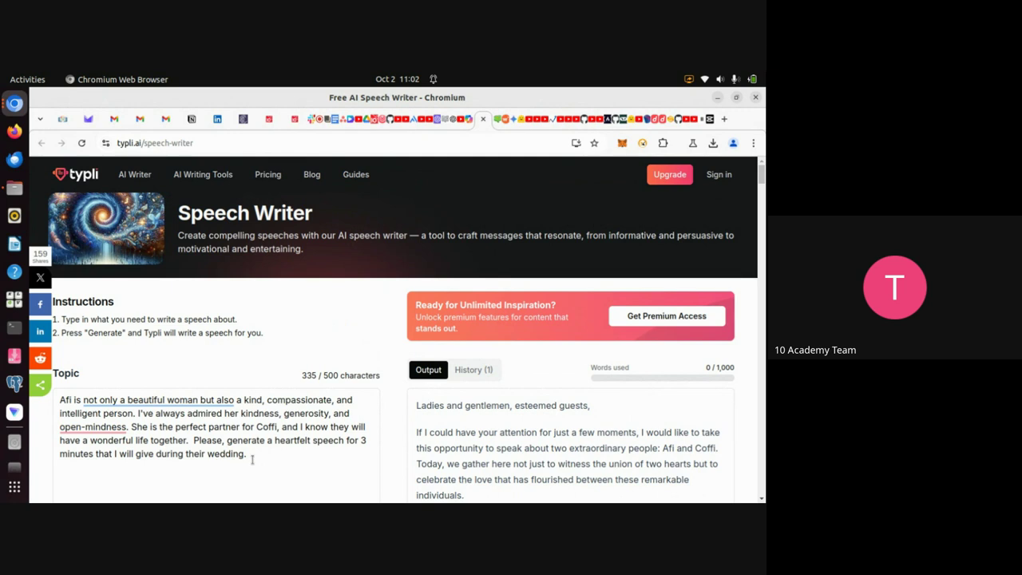
scroll(271, 451, down, 1)
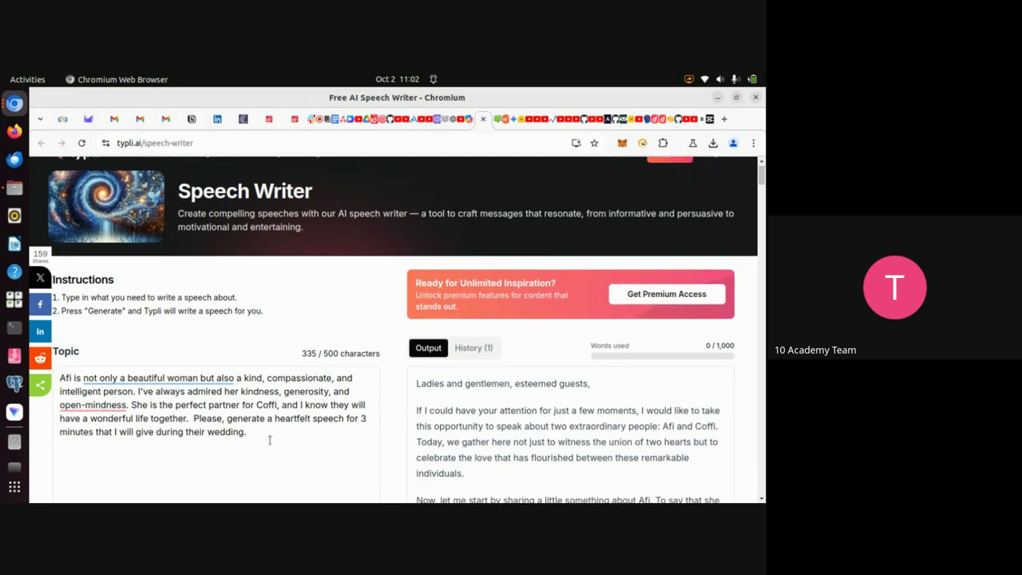
scroll(345, 401, down, 5)
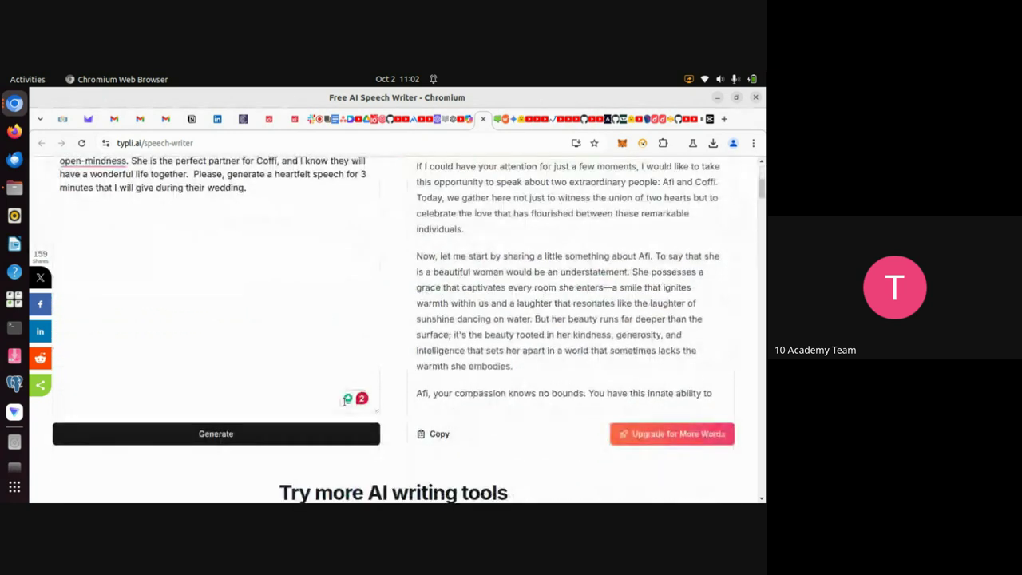
scroll(345, 401, up, 5)
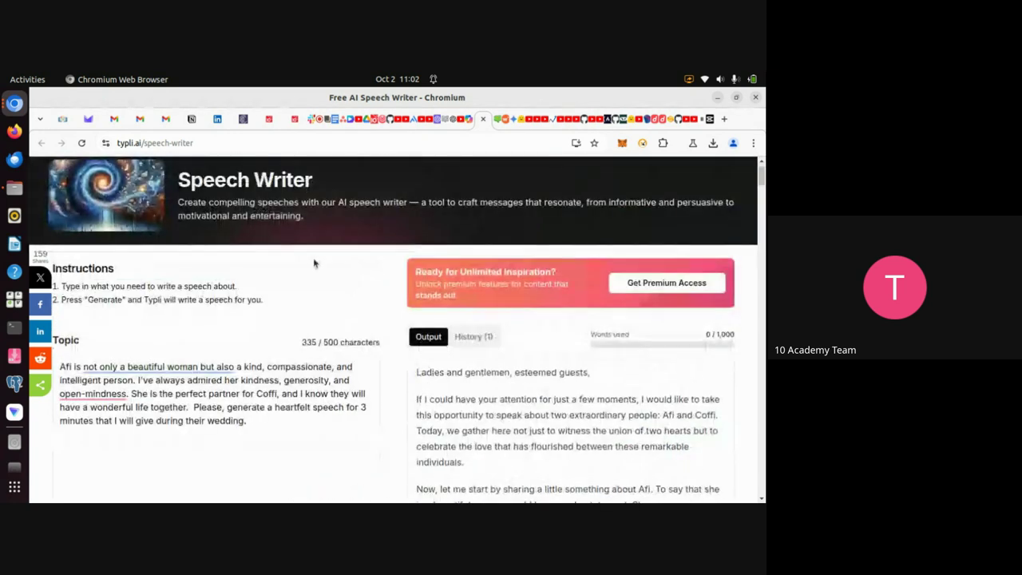
scroll(287, 240, up, 1)
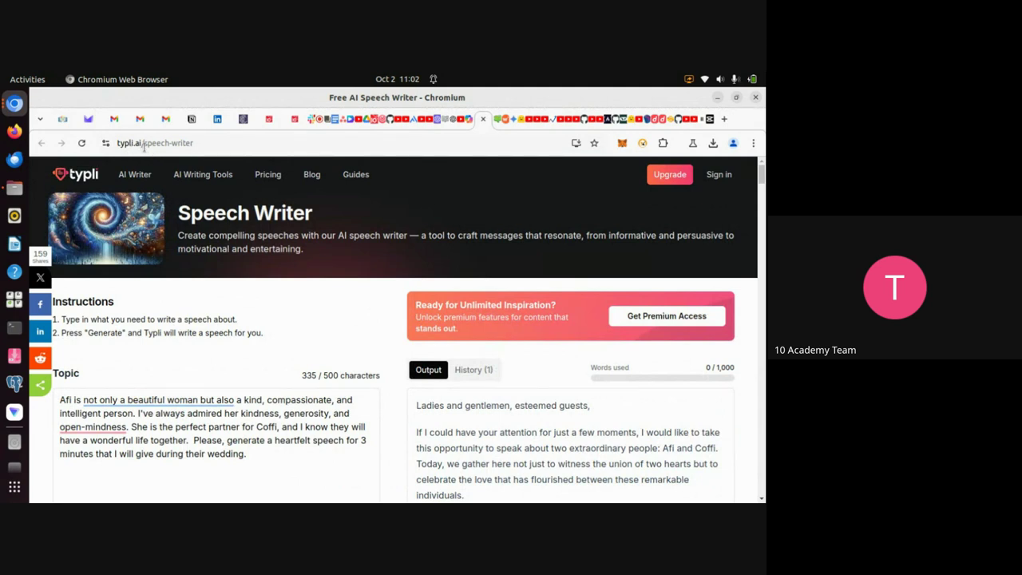
scroll(296, 391, down, 3)
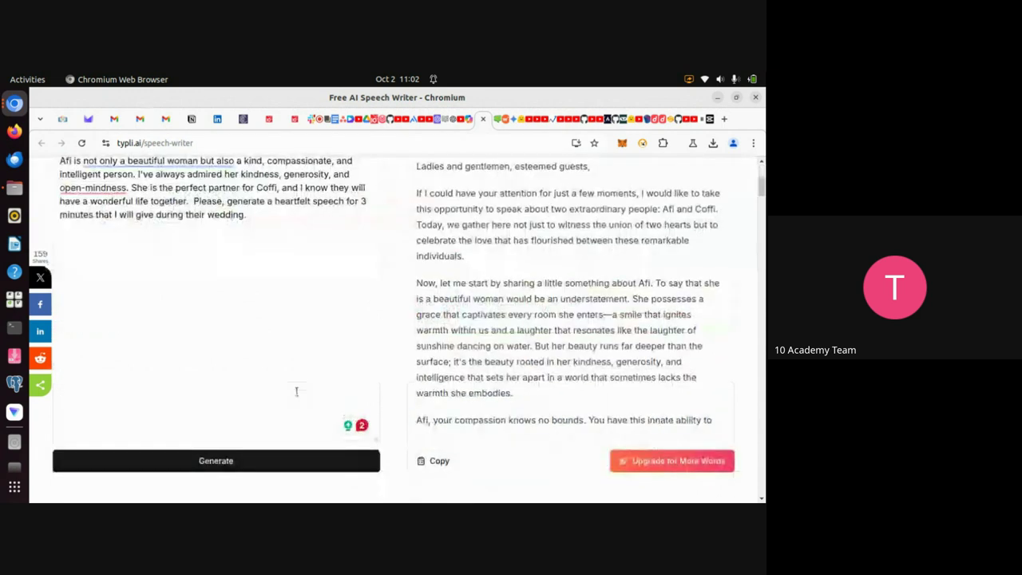
scroll(280, 376, up, 2)
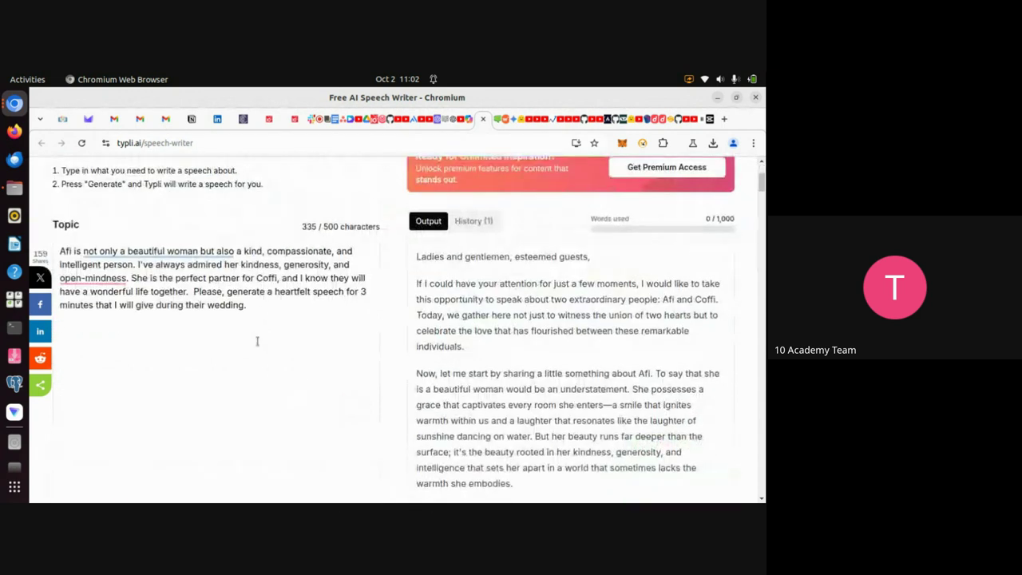
scroll(277, 338, down, 1)
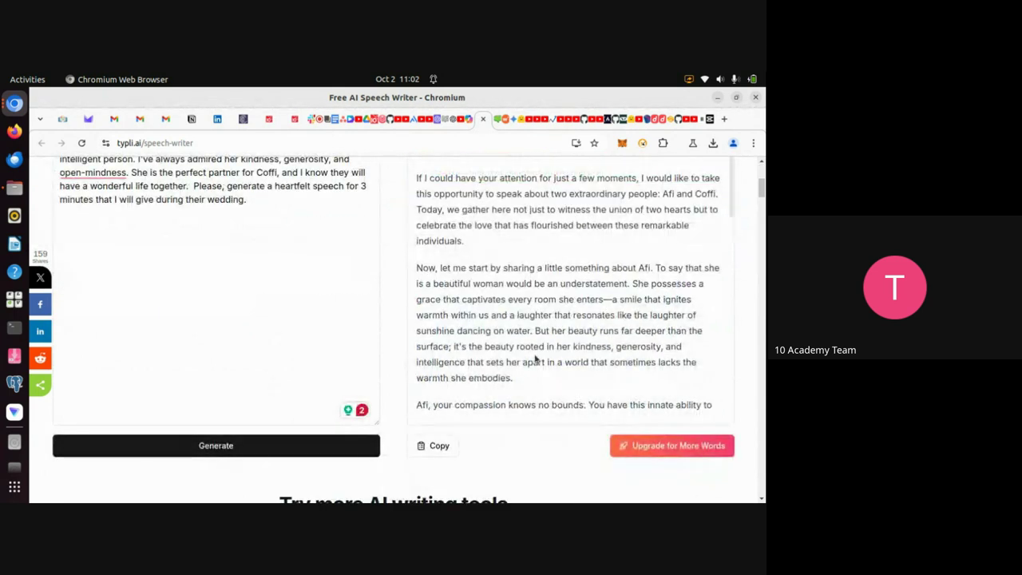
scroll(538, 394, up, 1)
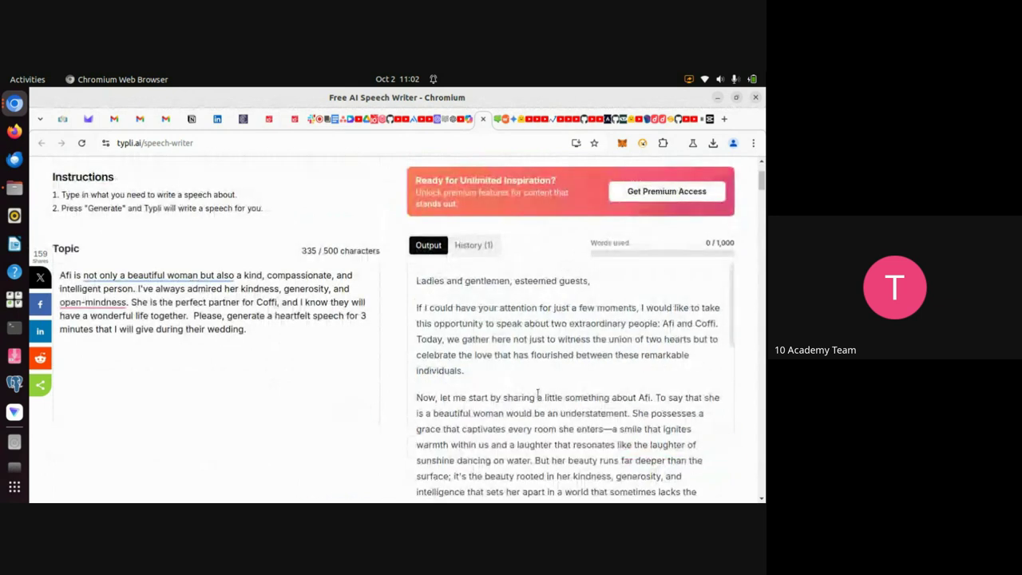
key(ctrl+a)
click(567, 423)
scroll(461, 321, down, 1)
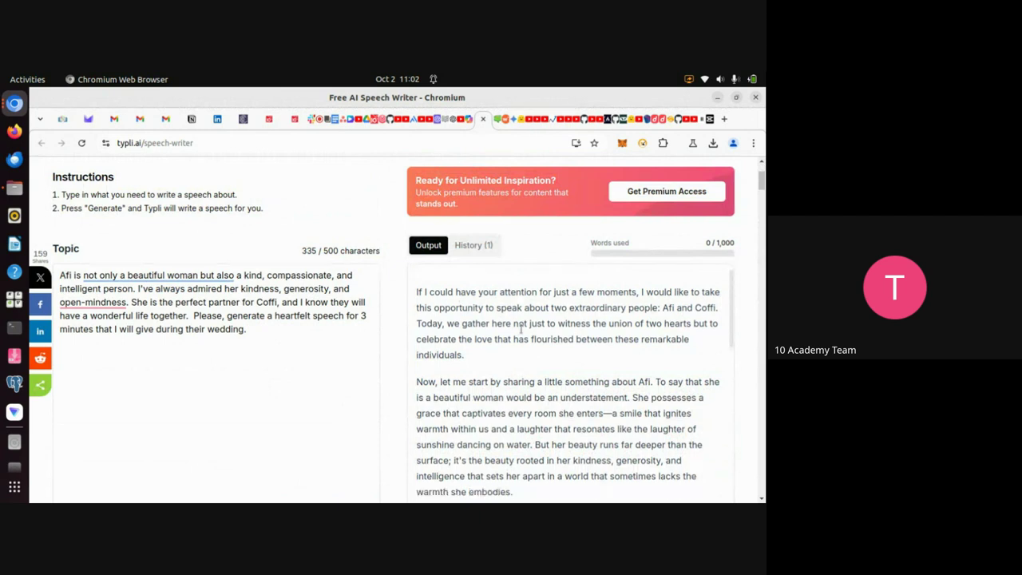
scroll(496, 320, up, 1)
scroll(384, 392, down, 3)
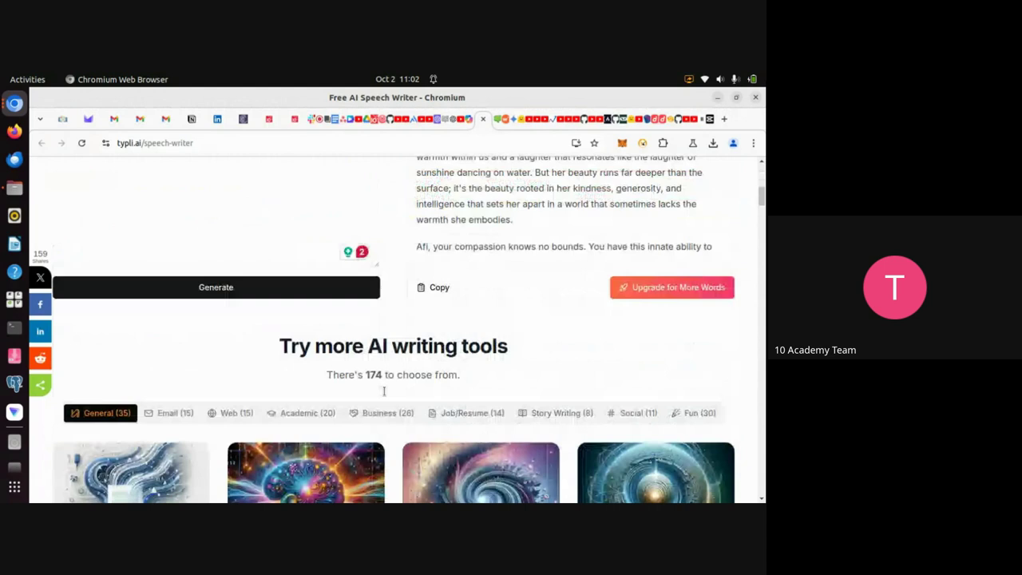
scroll(385, 392, up, 1)
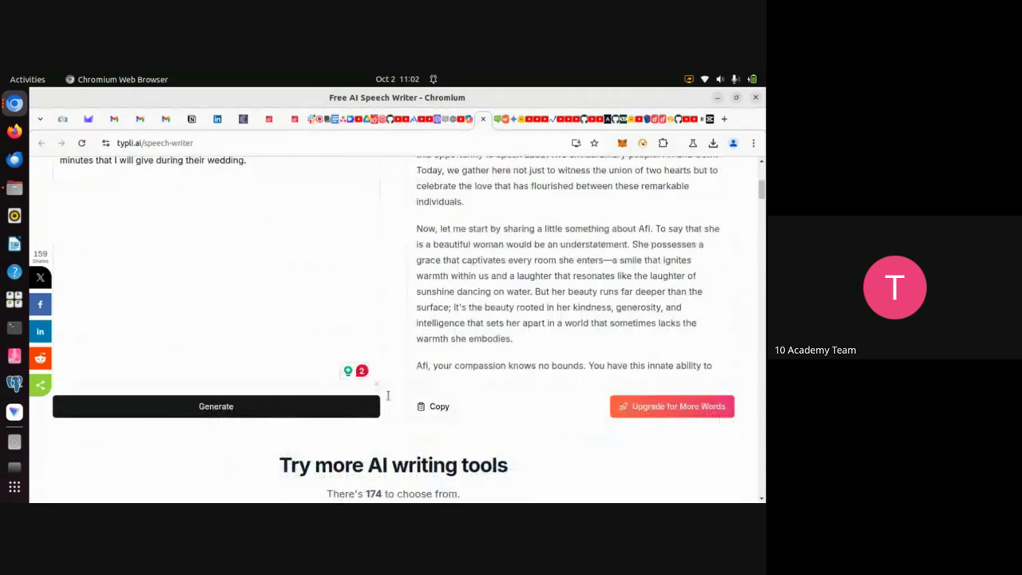
- Regenerate the speech from the same topic and select the topic text
click(215, 406)
scroll(269, 322, up, 2)
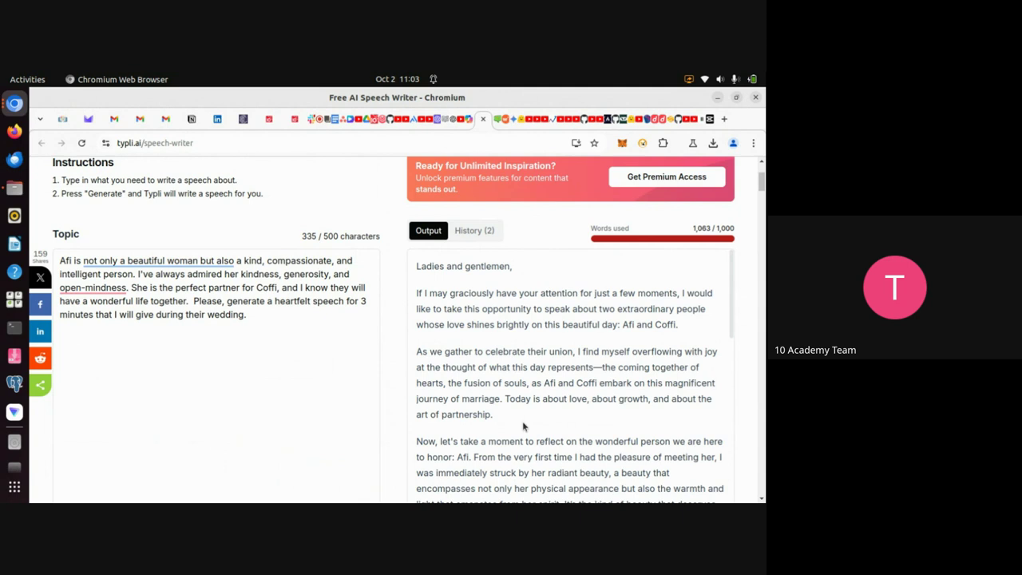
drag(249, 317, 57, 259)
key(ctrl+c)
click(222, 431)
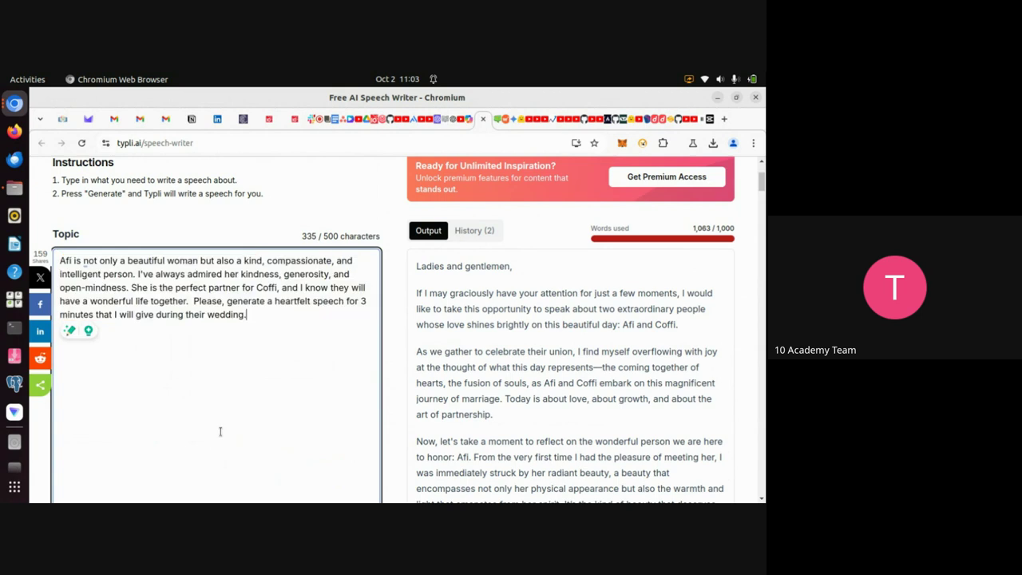
- Send the pasted Afi and Coffi wedding-speech prompt to Gemini, then return to Writecream
click(514, 127)
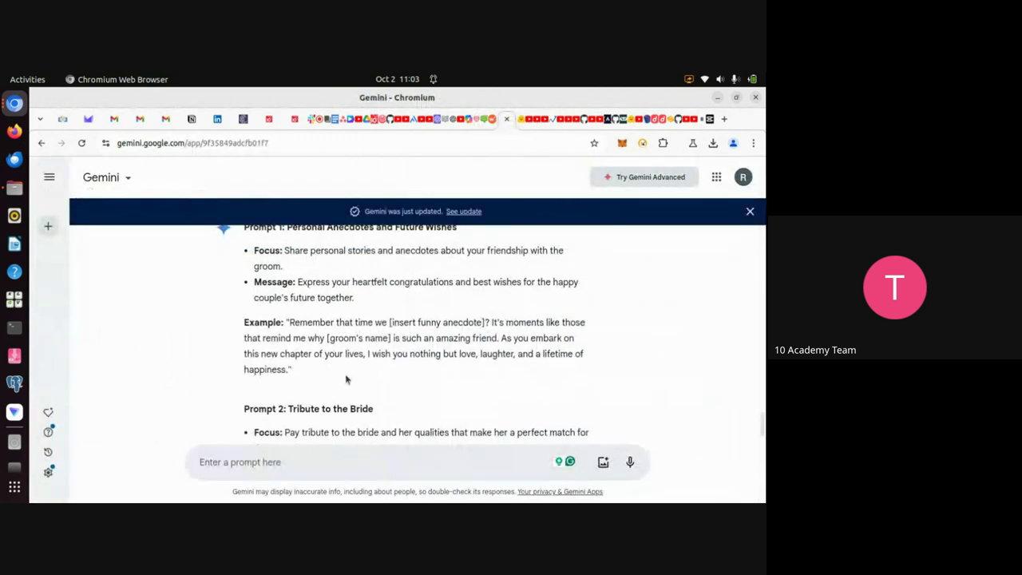
scroll(346, 380, down, 3)
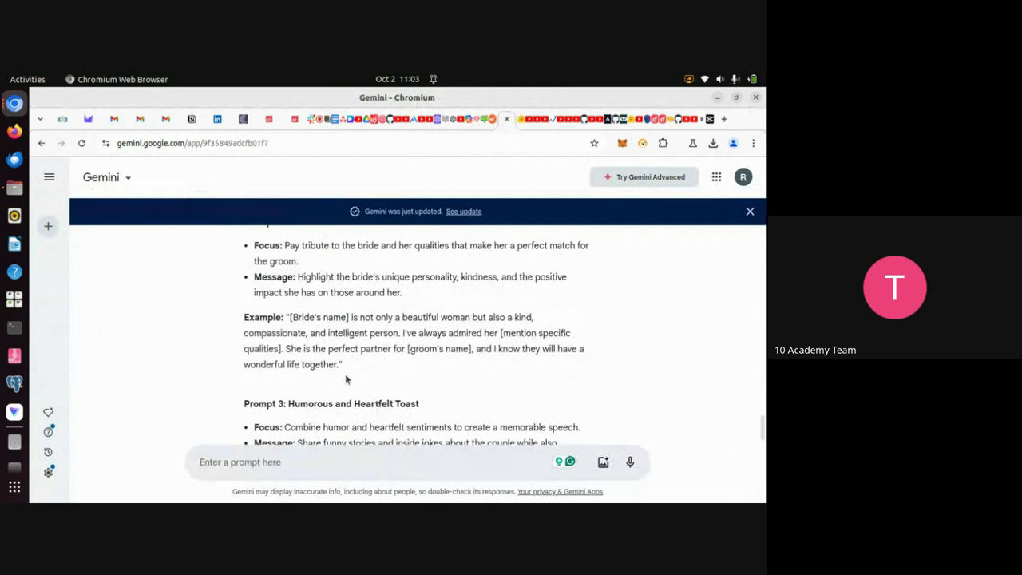
scroll(333, 406, down, 1)
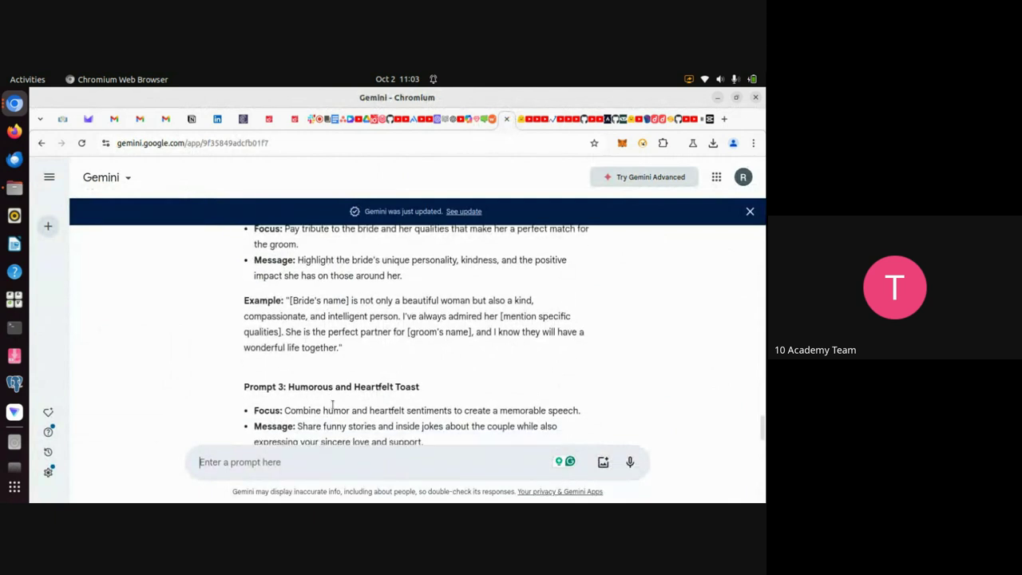
scroll(333, 406, down, 2)
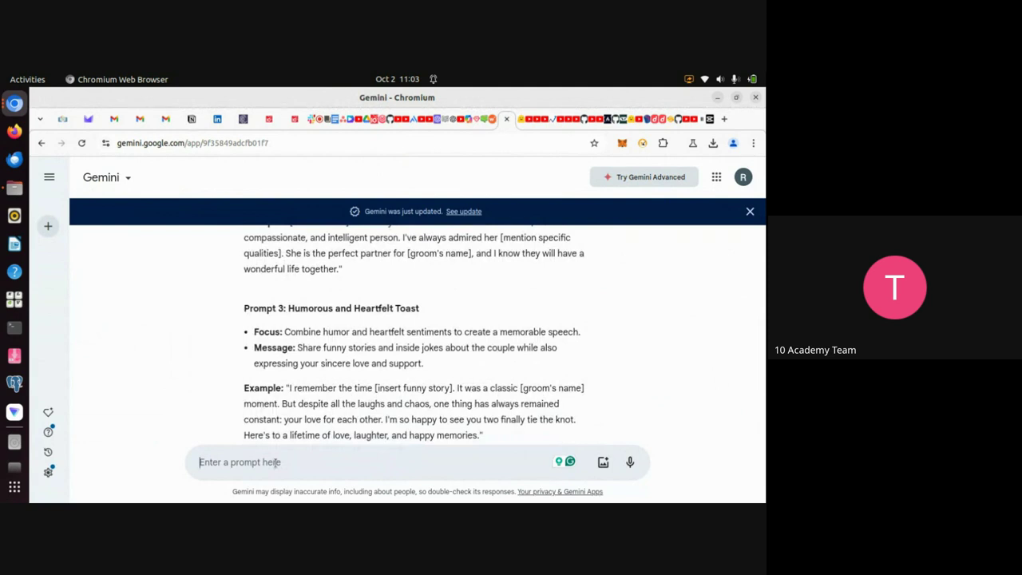
key(ctrl+v)
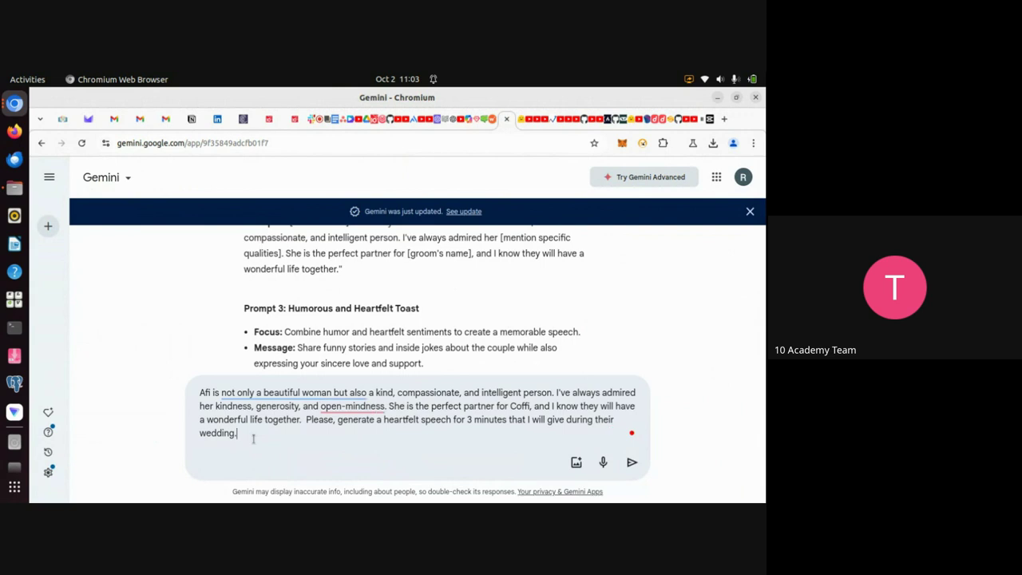
key(Return)
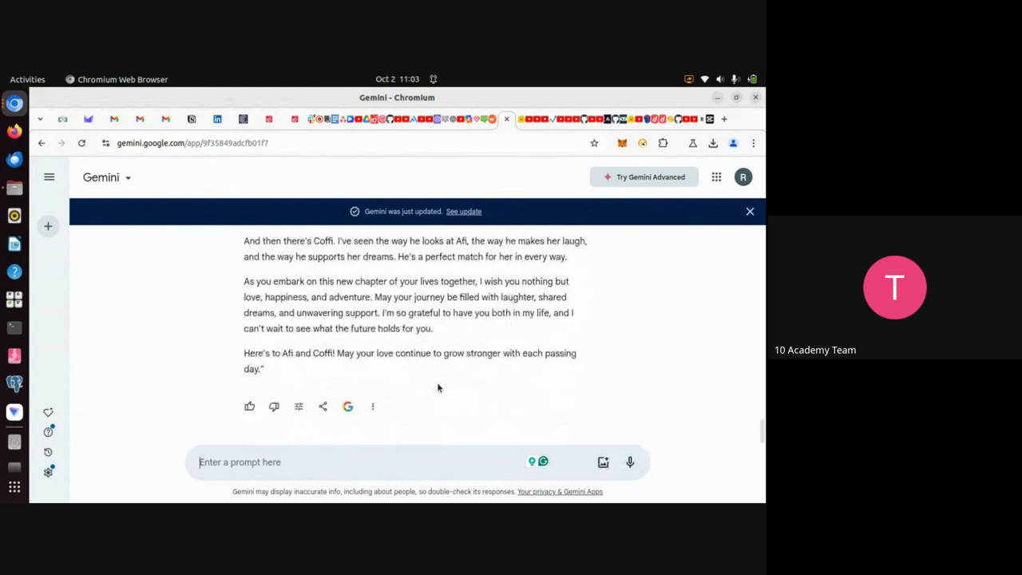
scroll(437, 382, up, 3)
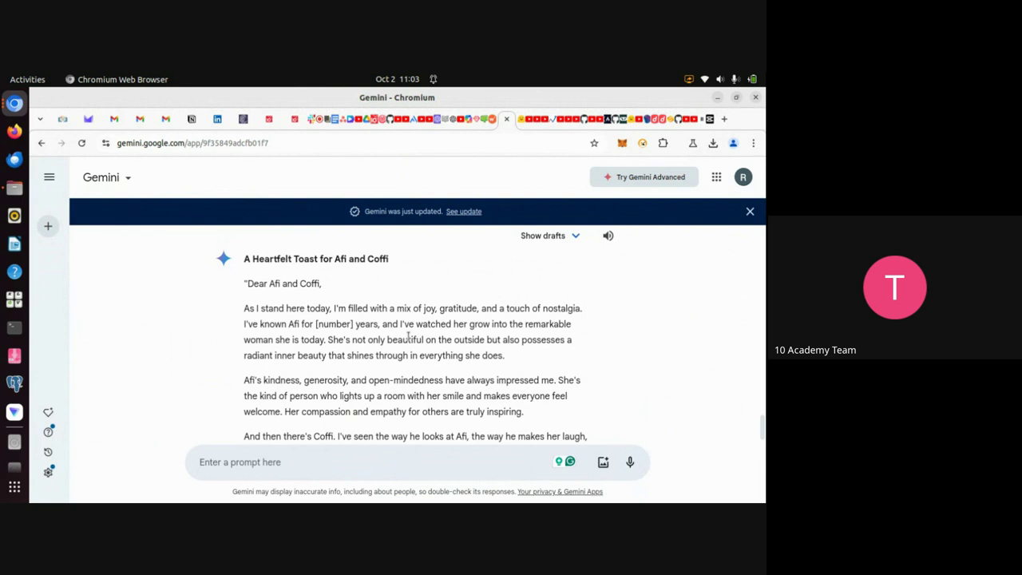
click(490, 119)
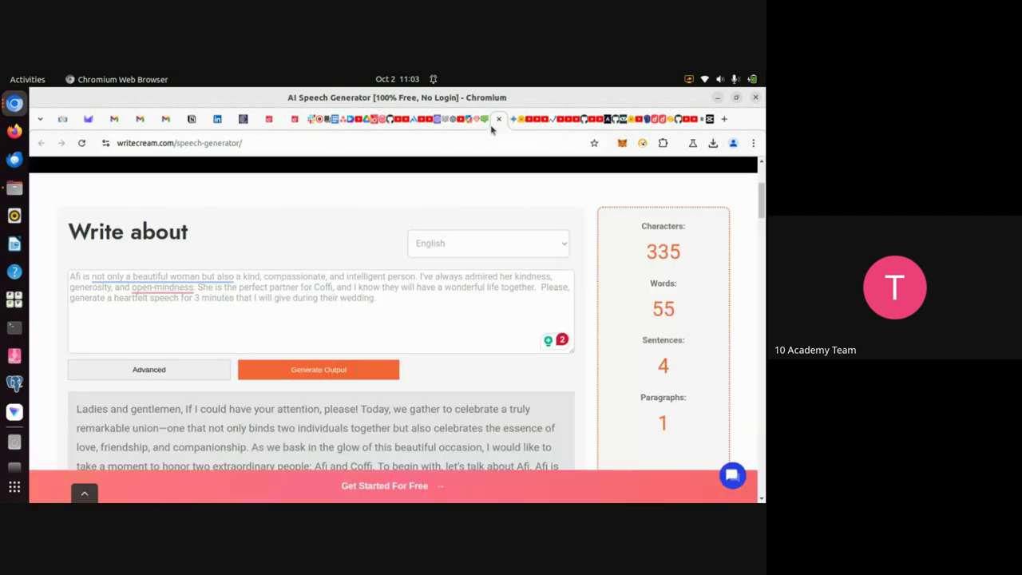
scroll(402, 289, up, 5)
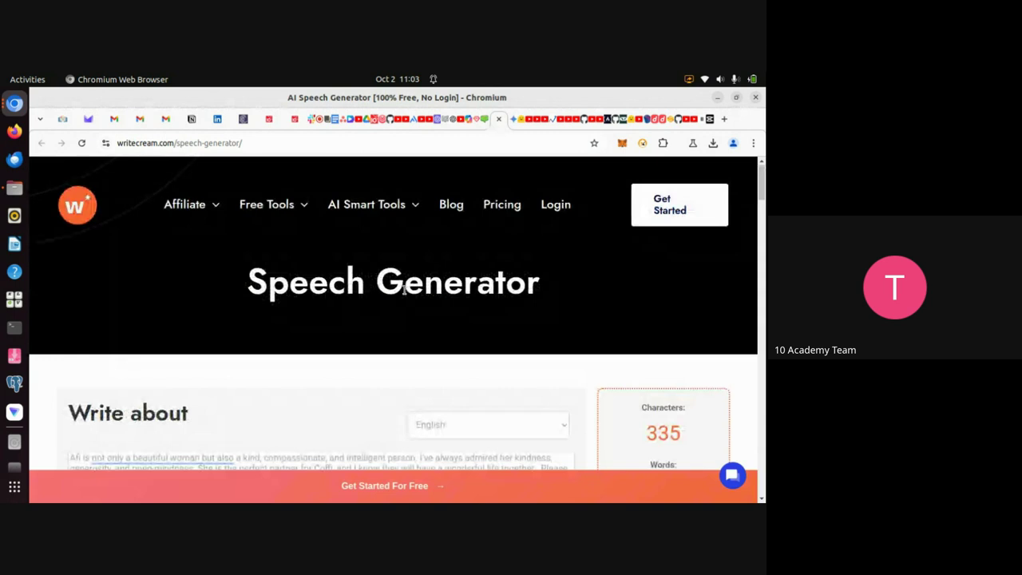
- Fill SpeechGenerator.co's form with Short length, Wedding Toast type and Humorous tone
click(485, 126)
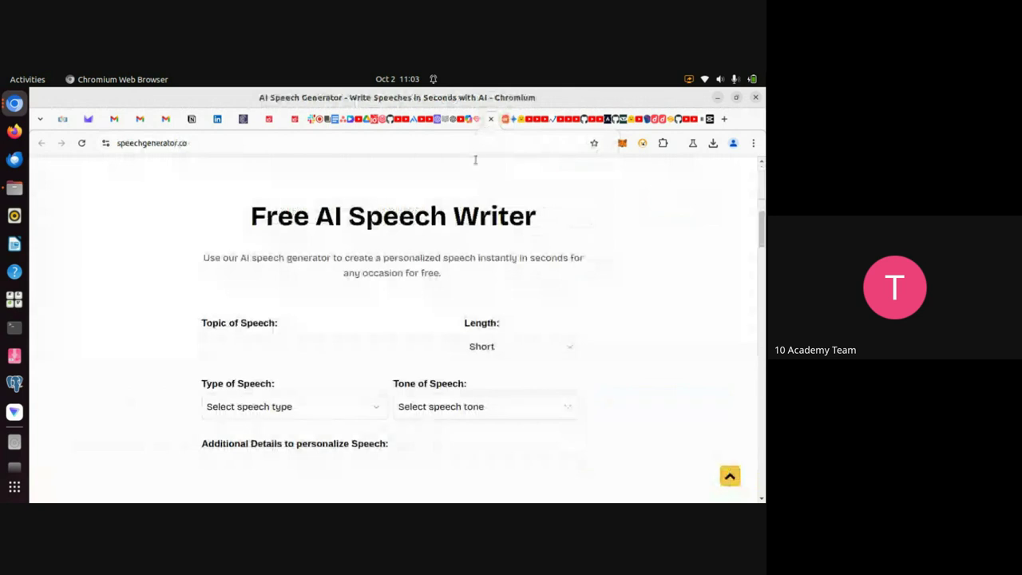
scroll(436, 258, up, 4)
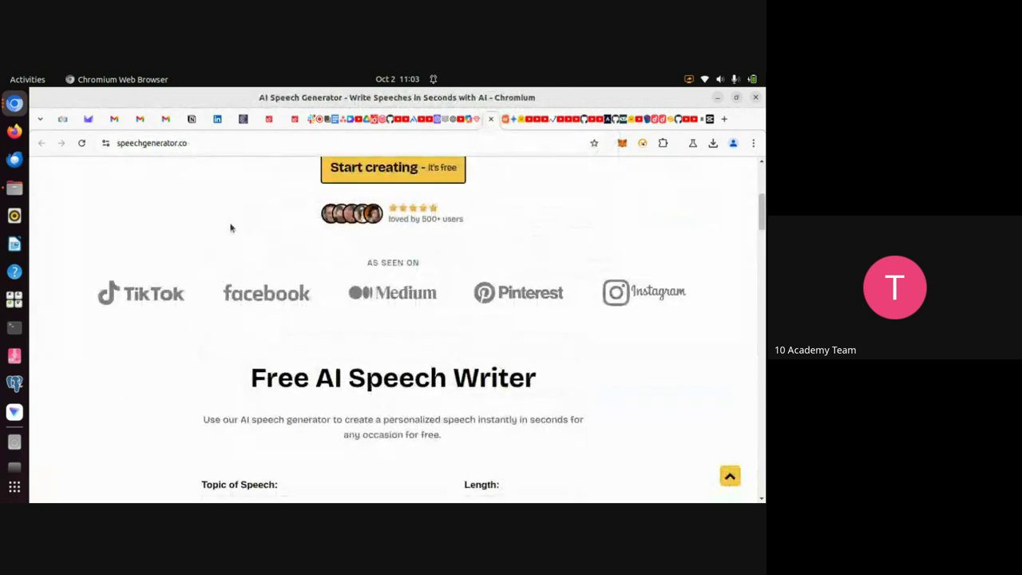
scroll(300, 312, down, 6)
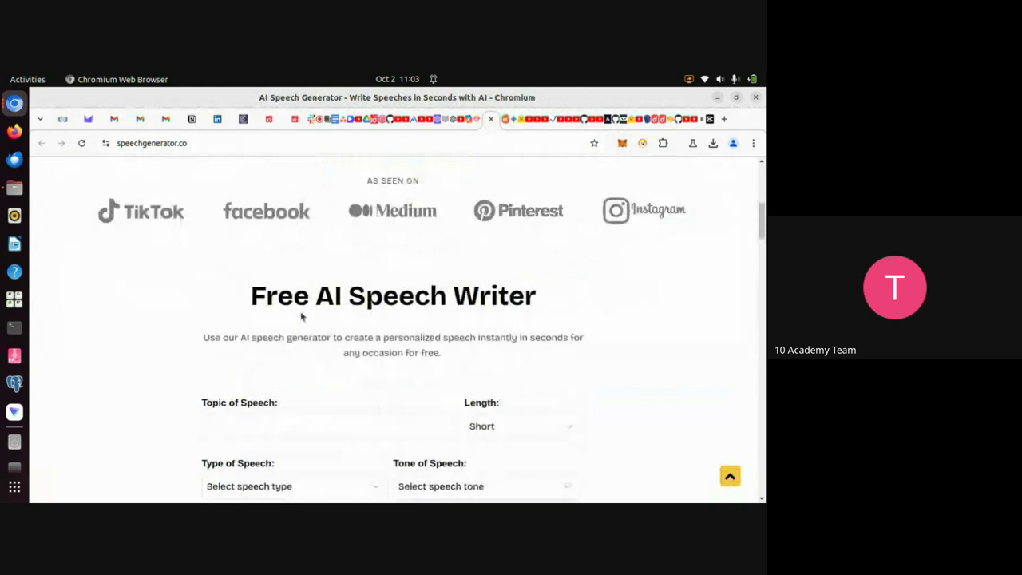
scroll(301, 317, up, 1)
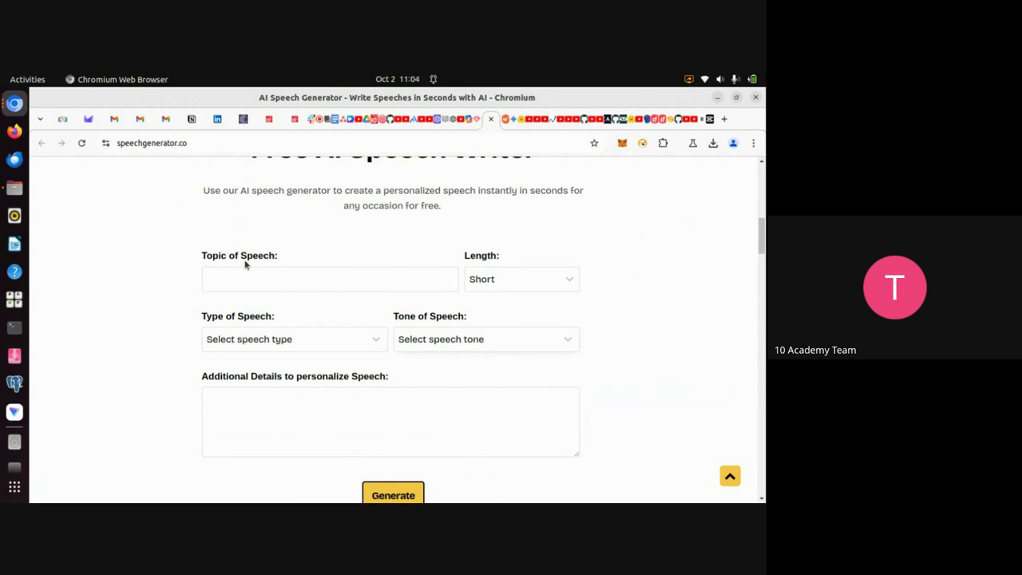
click(572, 279)
click(572, 280)
click(379, 347)
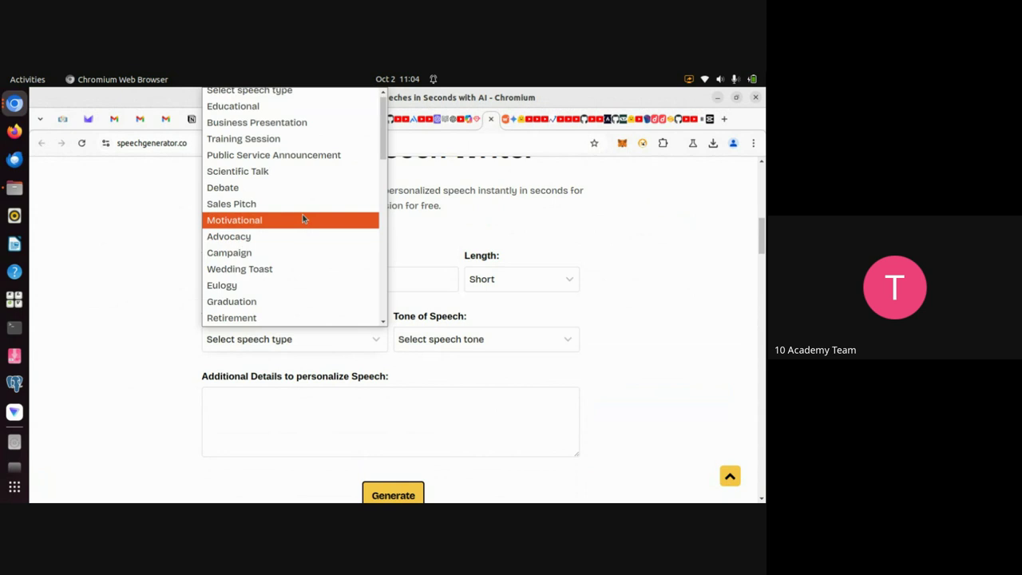
click(266, 269)
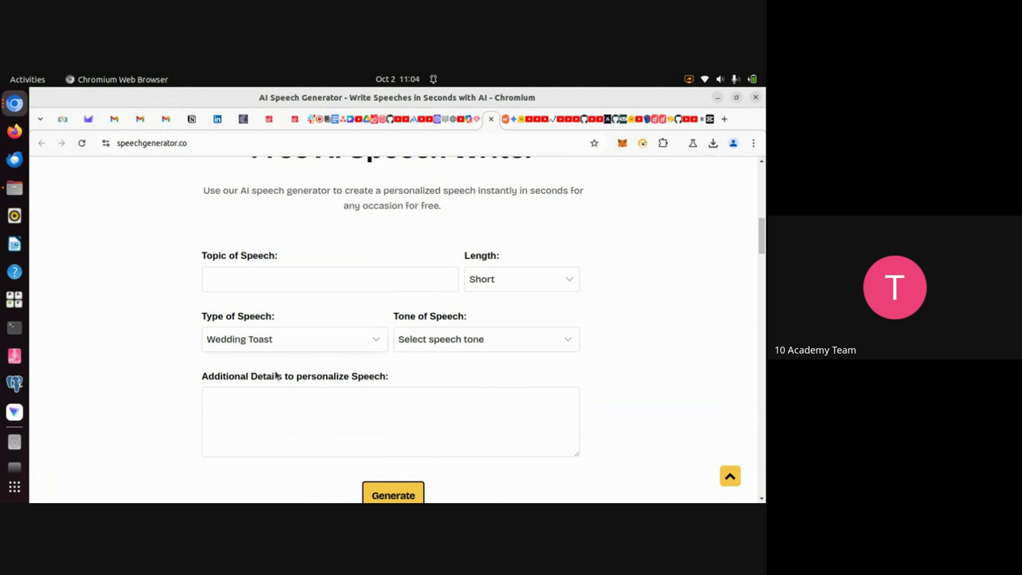
click(574, 344)
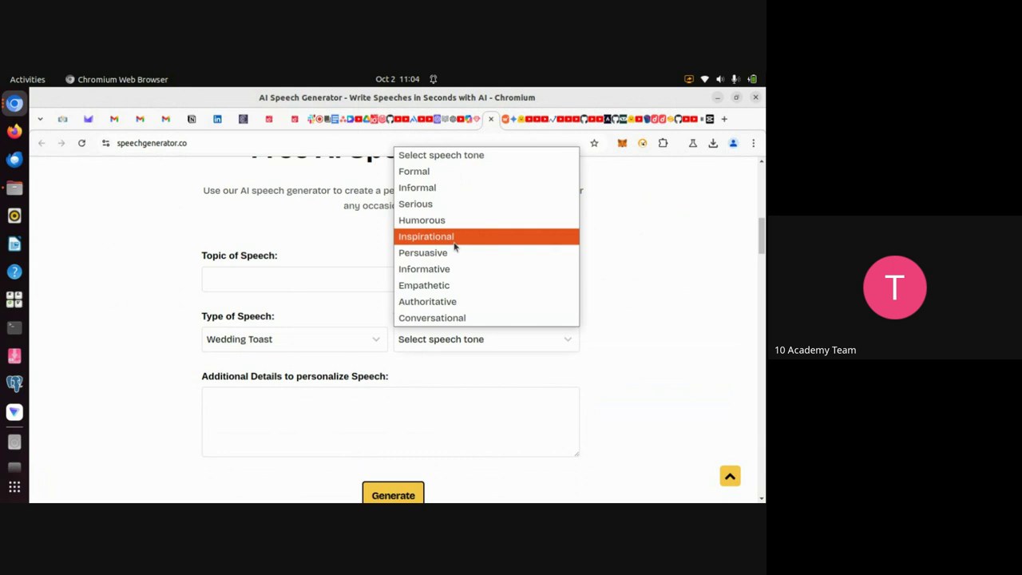
click(435, 226)
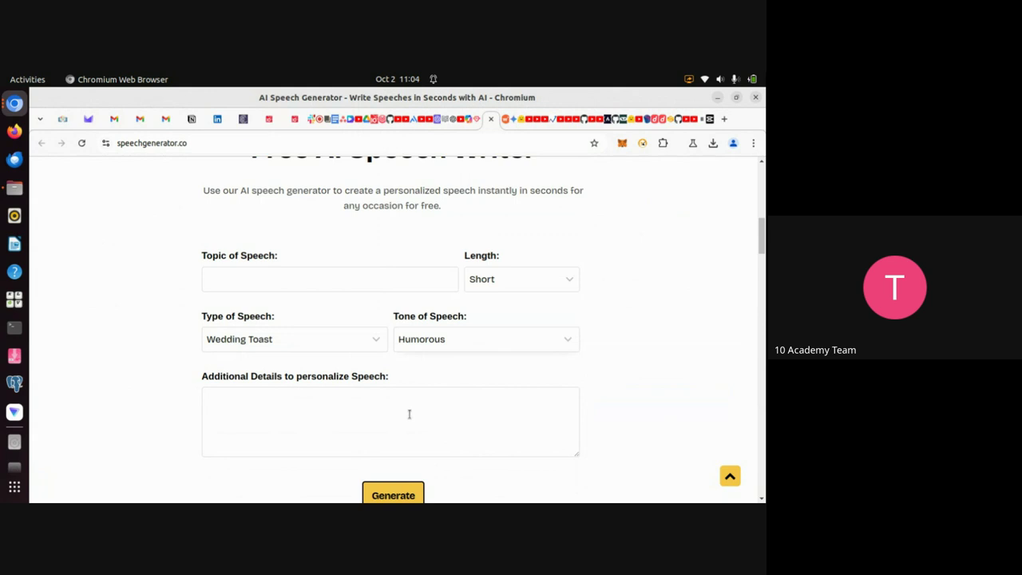
scroll(359, 407, down, 1)
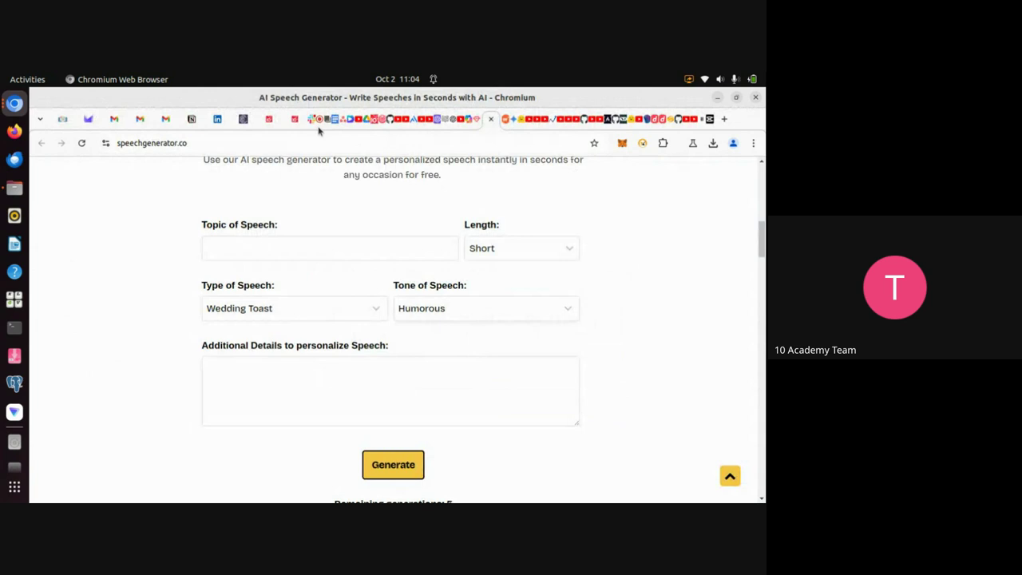
- Open the Google Meet call's Recording panel from Activities
click(319, 127)
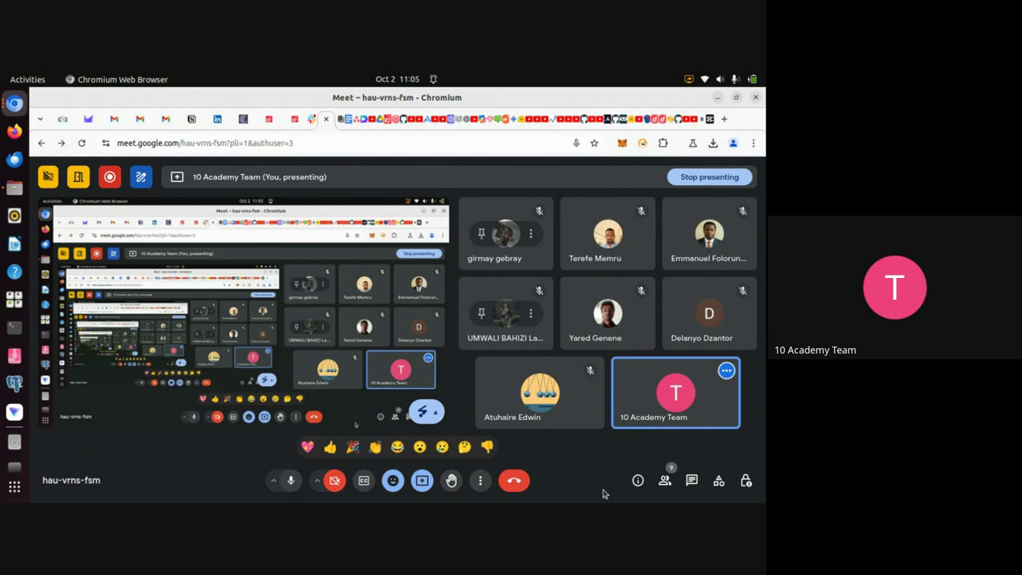
click(718, 482)
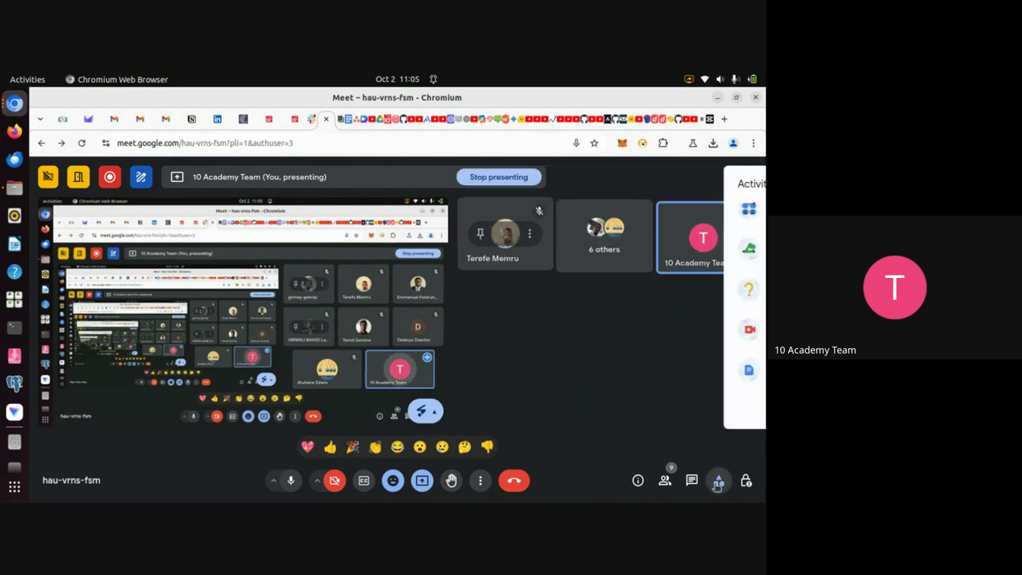
click(647, 339)
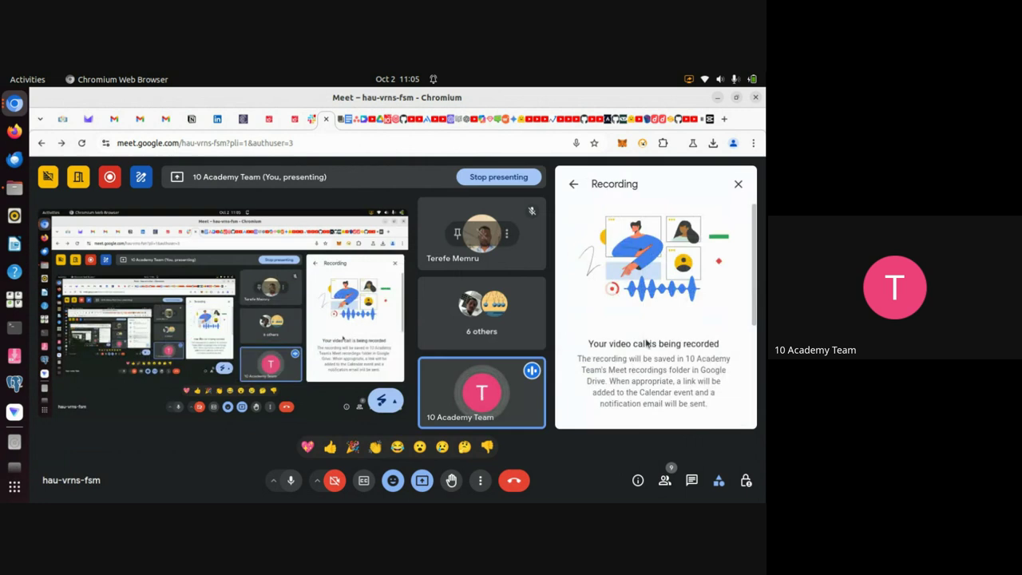
scroll(648, 341, down, 3)
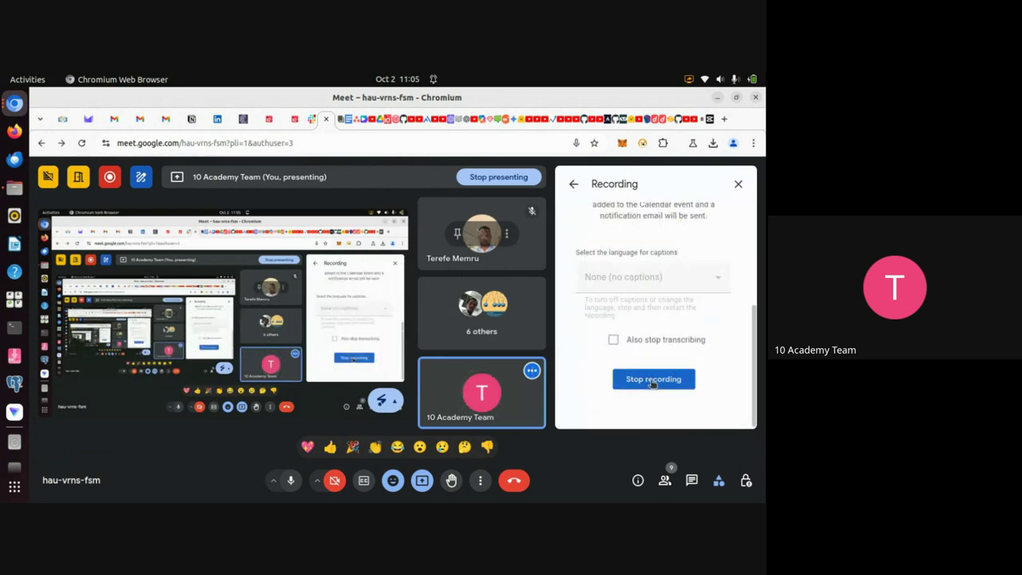